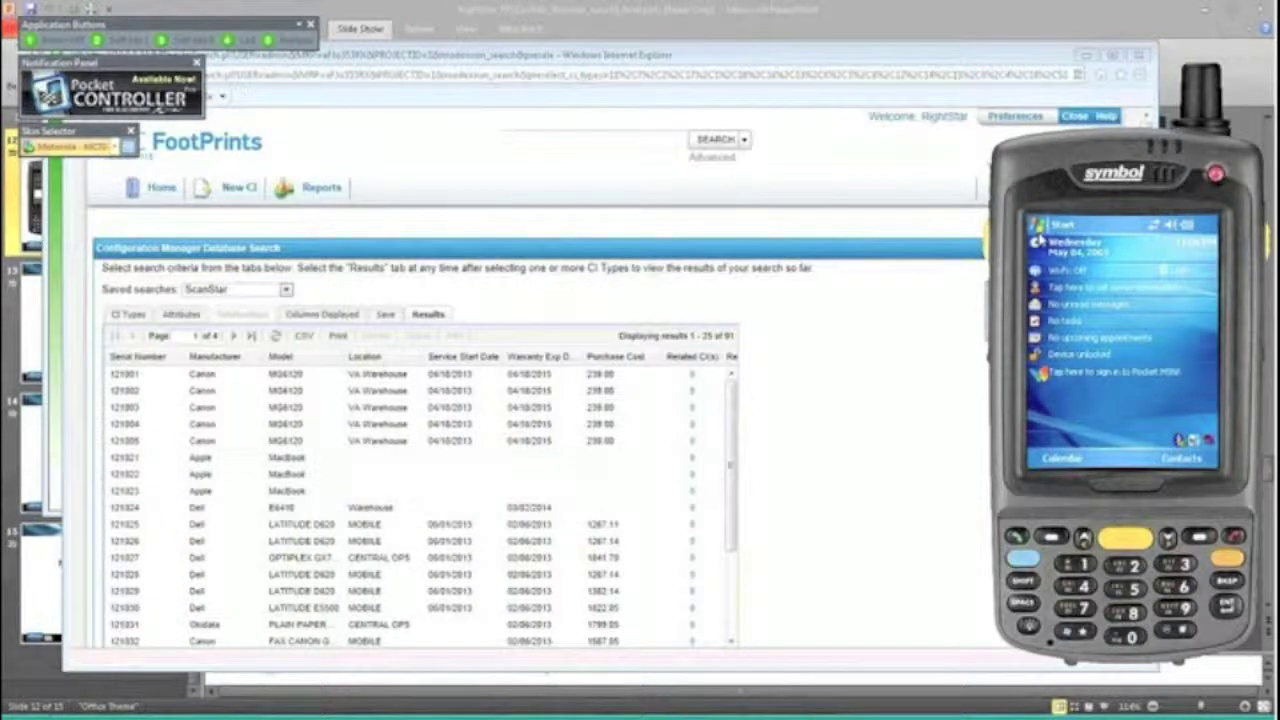
# - Launch ScanStar from the emulated MC70's Start menu
pyautogui.click(1038, 226)
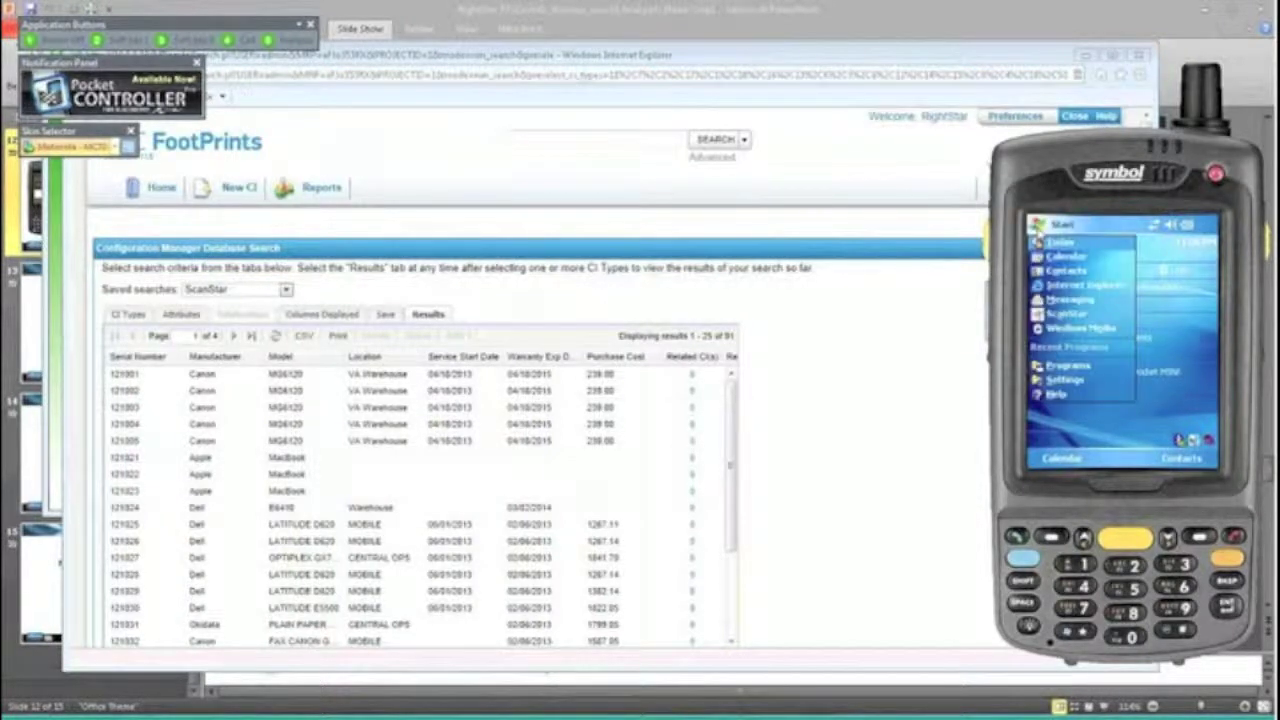
pyautogui.click(1058, 315)
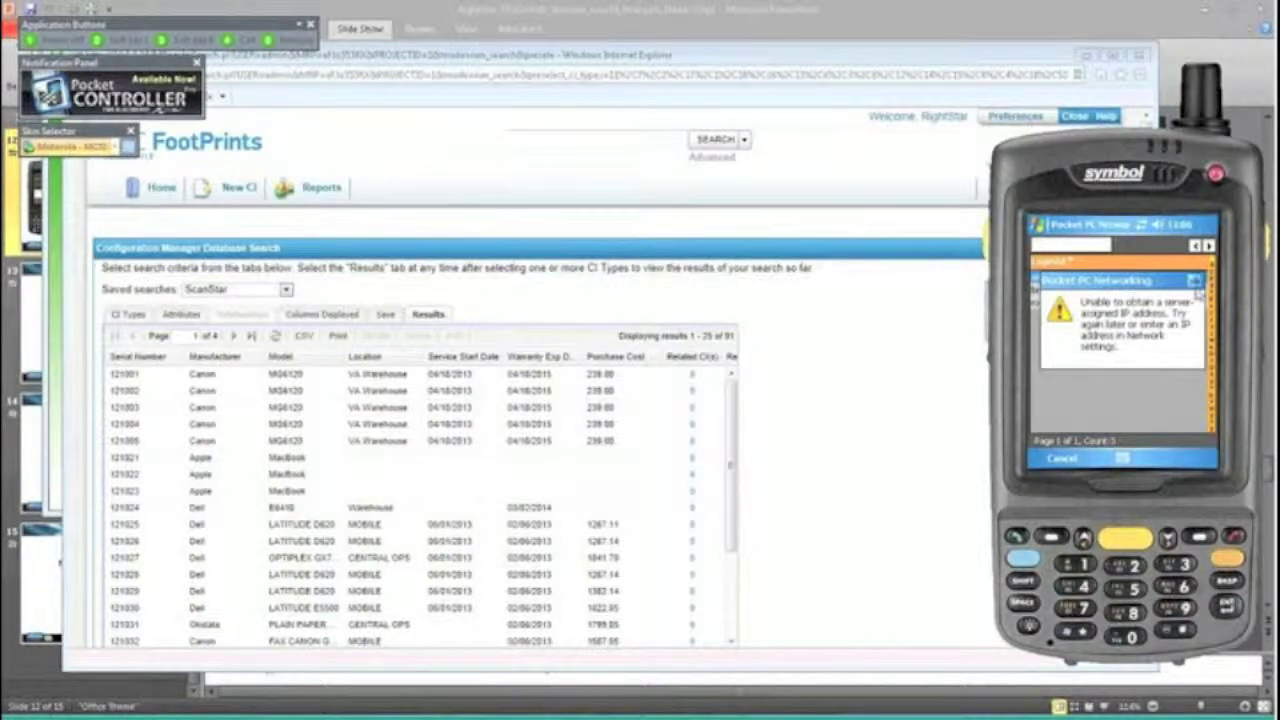
# - Dismiss the networking warning and sign in as a listed user with the account password
pyautogui.click(1194, 282)
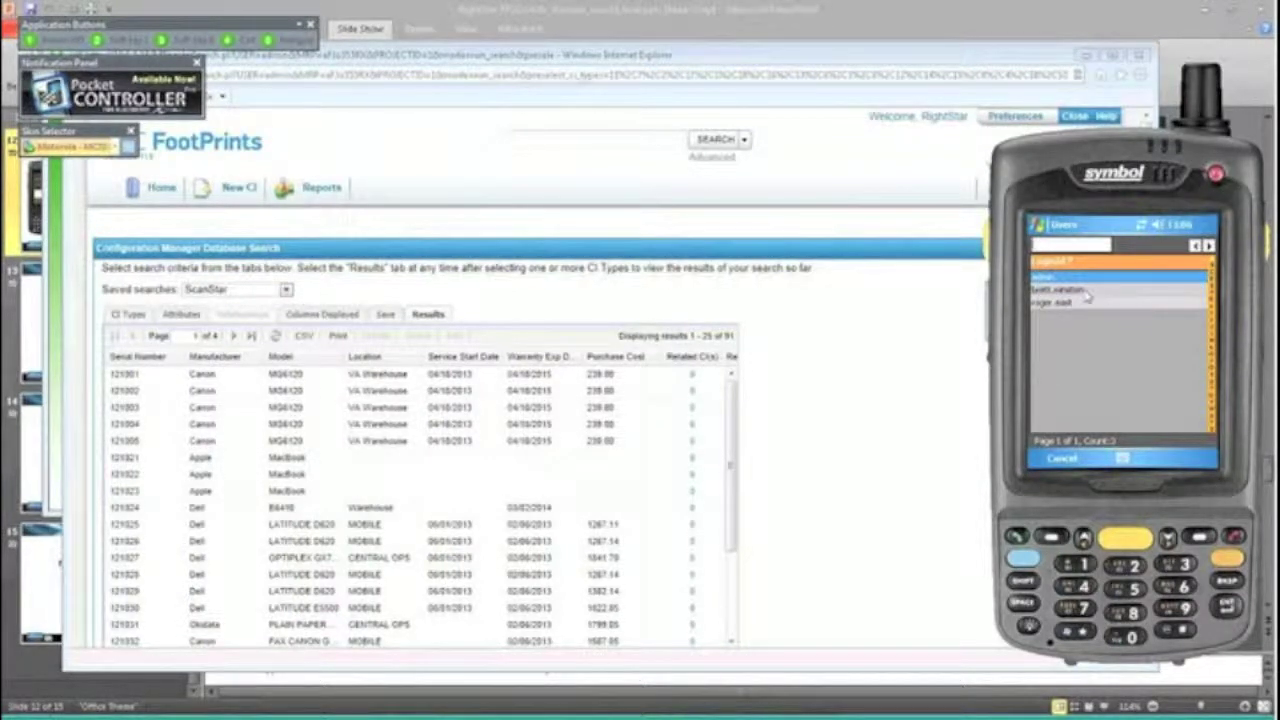
pyautogui.click(1075, 301)
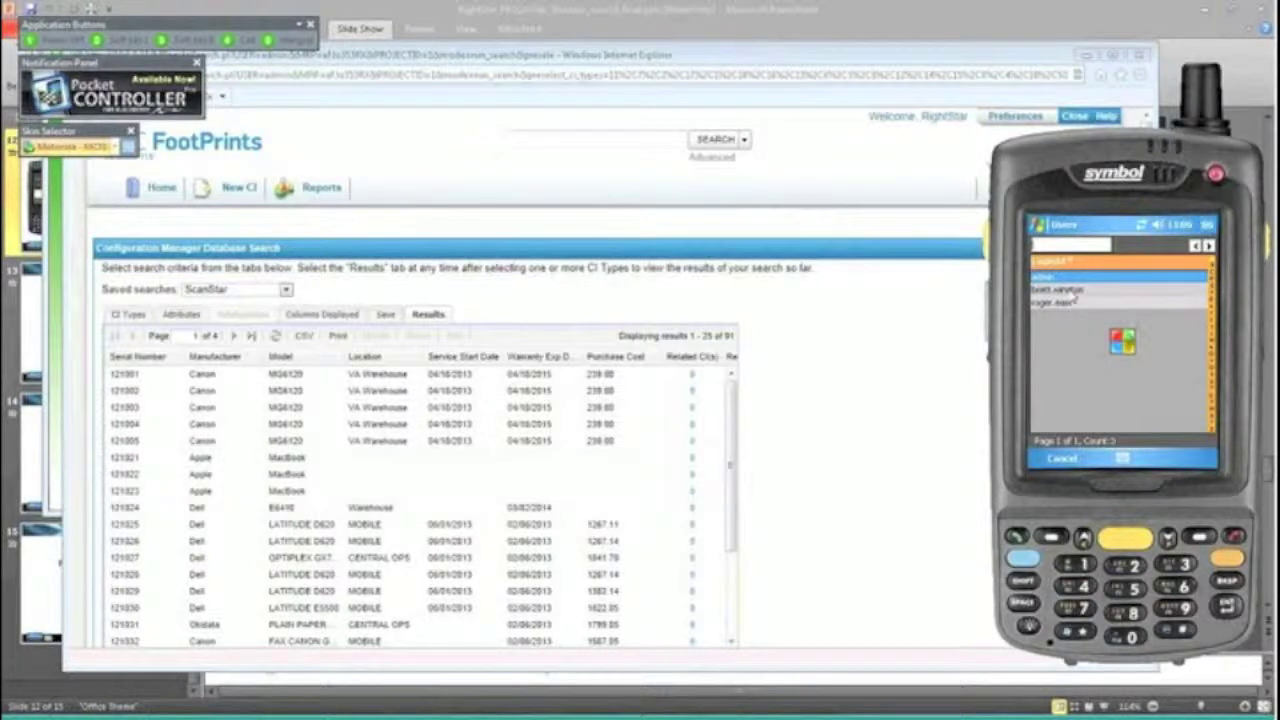
pyautogui.click(1106, 366)
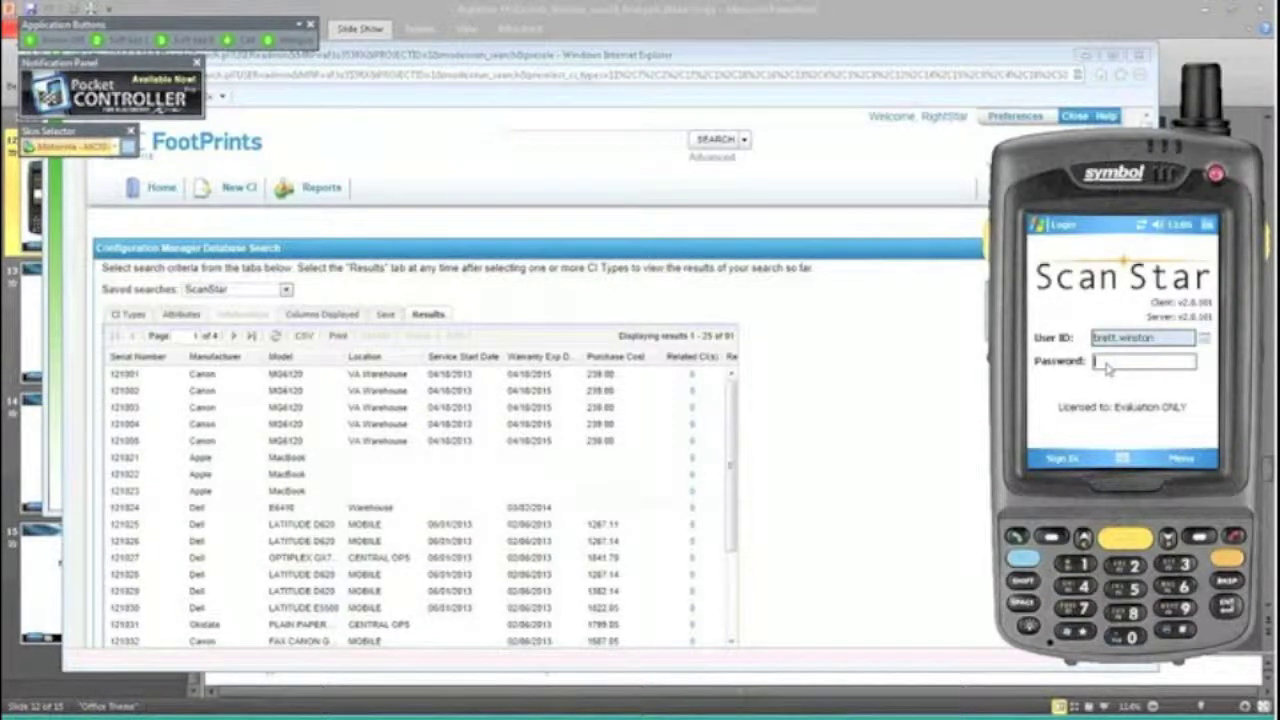
pyautogui.write('*******')
pyautogui.click(1068, 461)
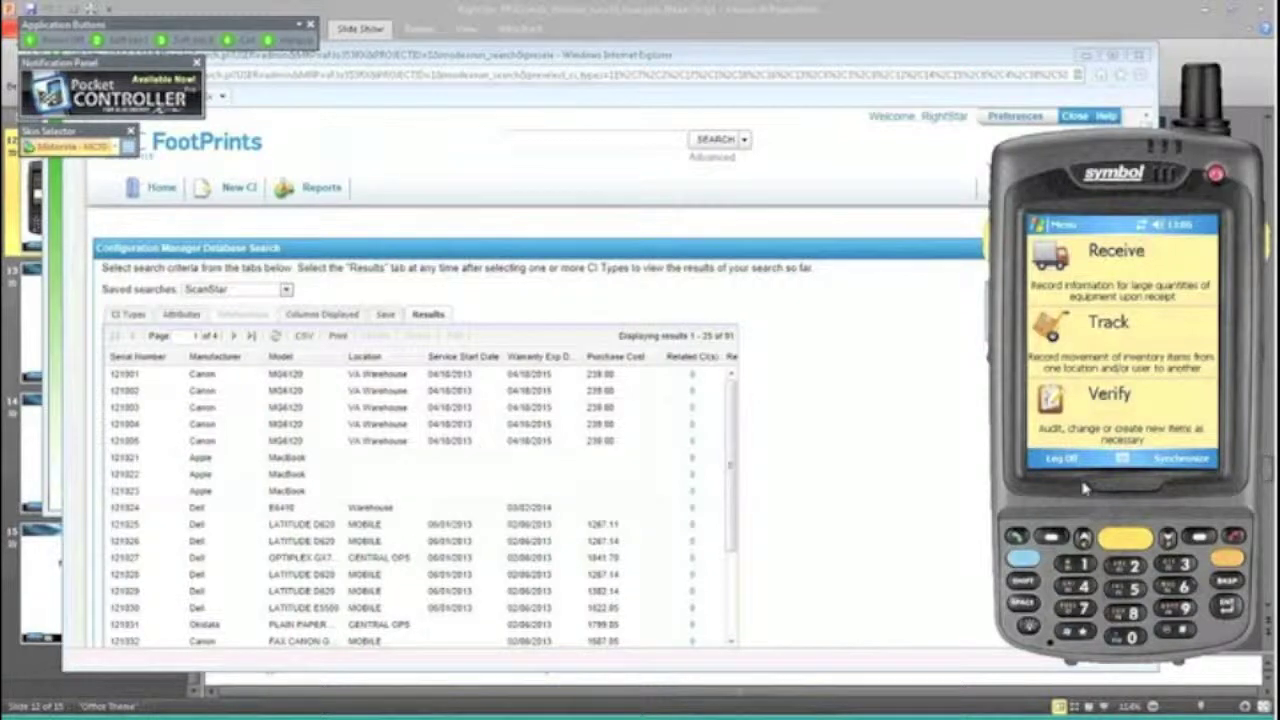
# - Start receiving a Laptop PC with manufacturer lenovo and model T400
pyautogui.click(1118, 264)
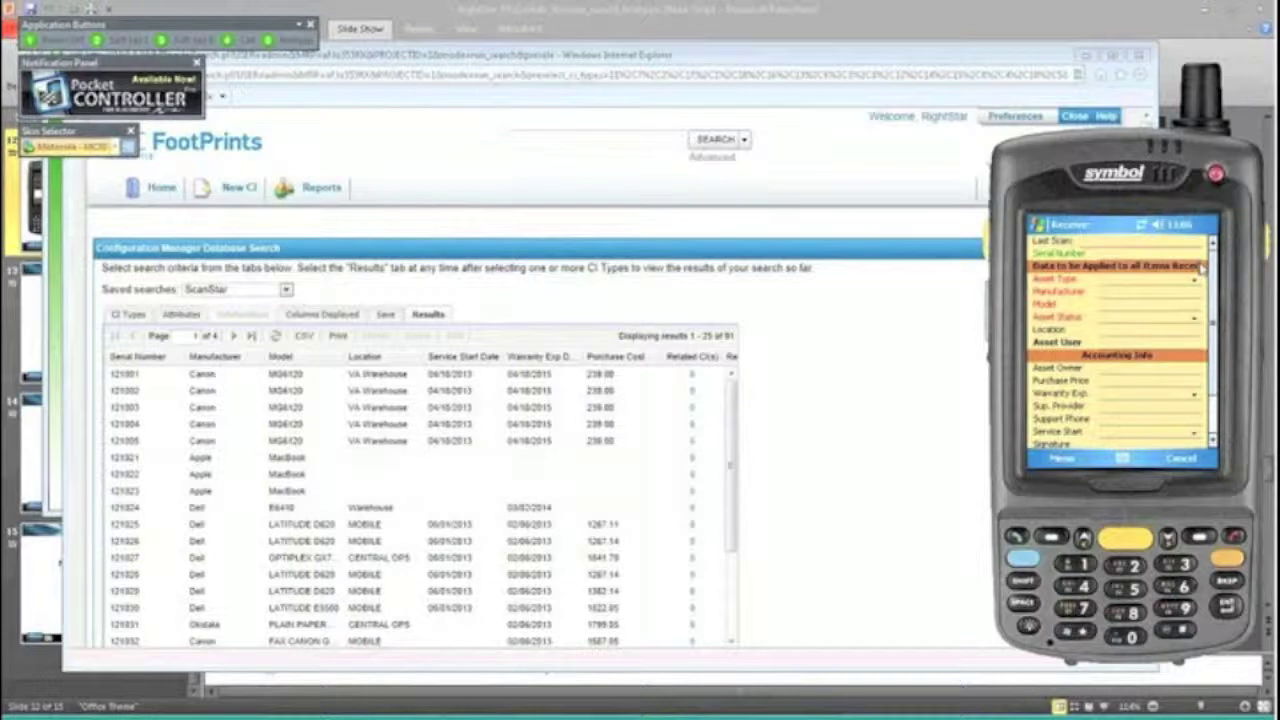
pyautogui.click(1135, 283)
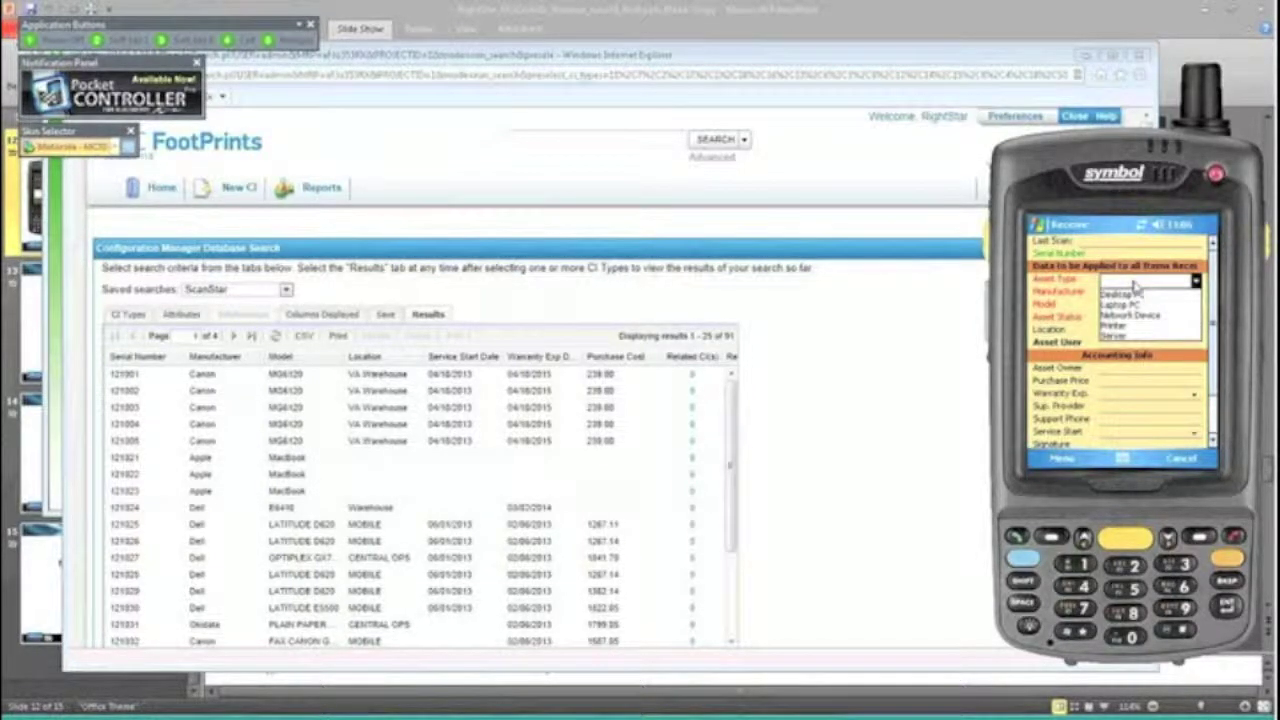
pyautogui.click(1130, 308)
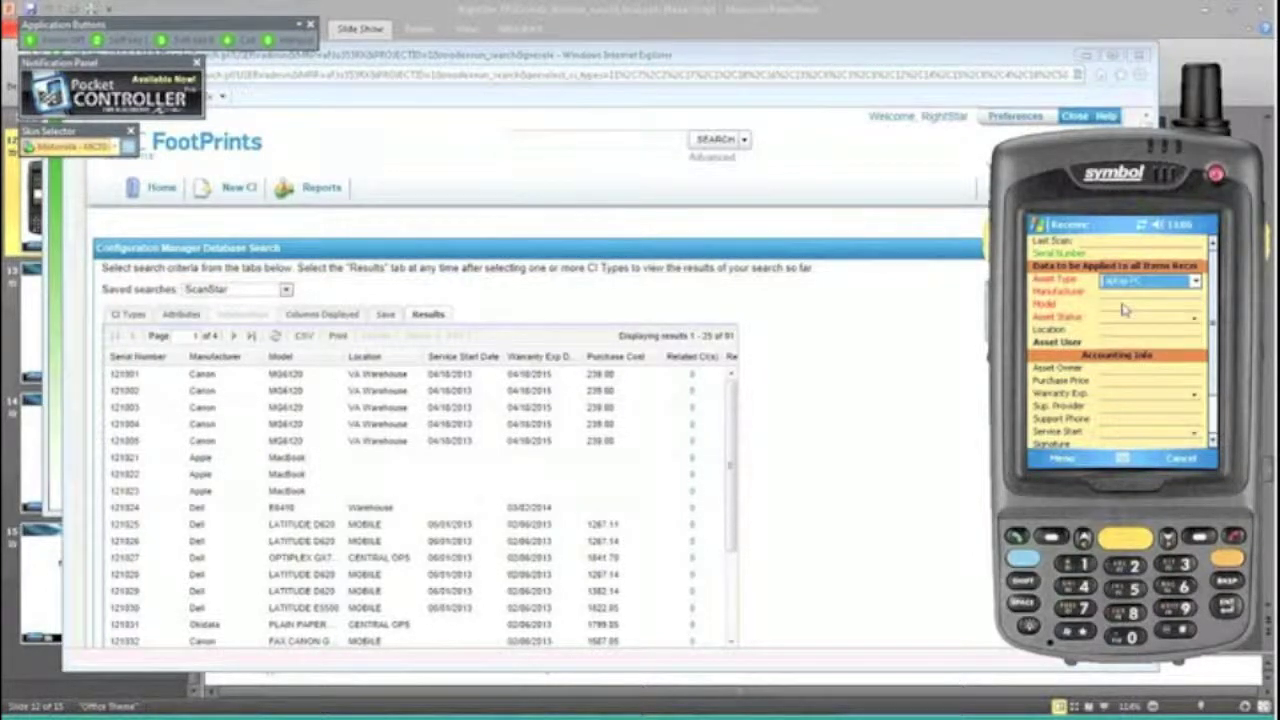
pyautogui.click(1118, 292)
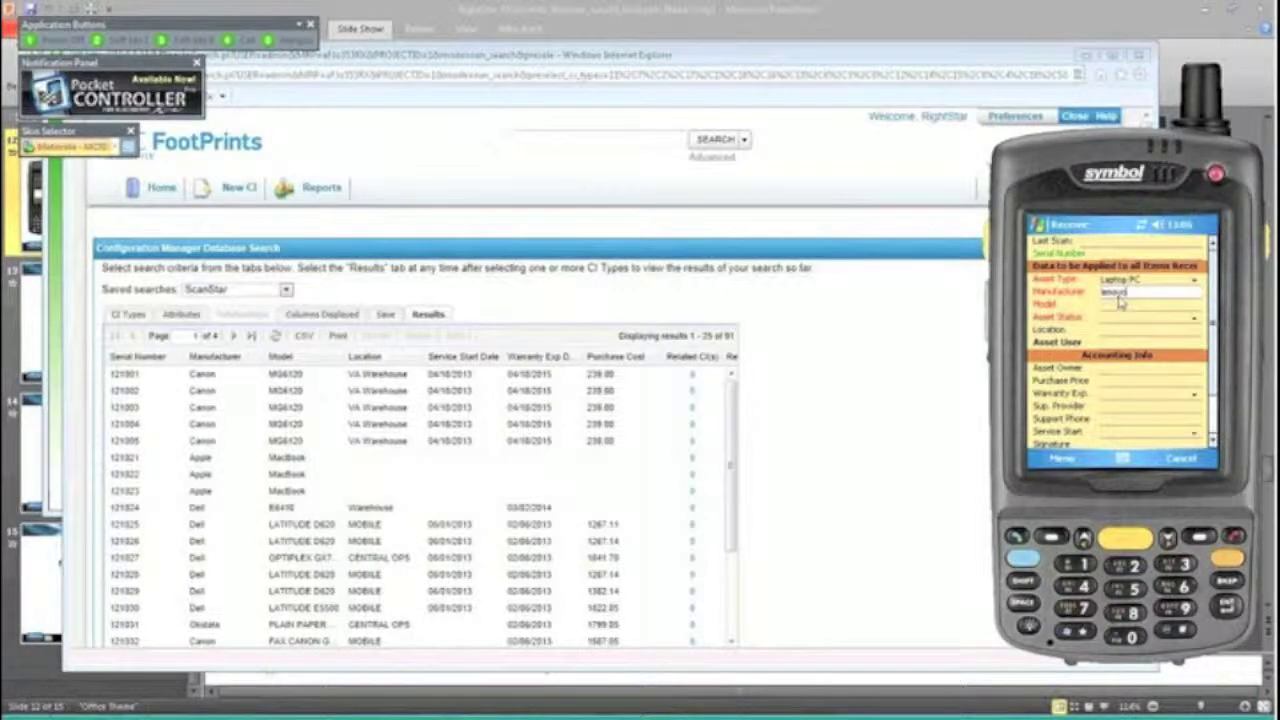
pyautogui.click(1118, 310)
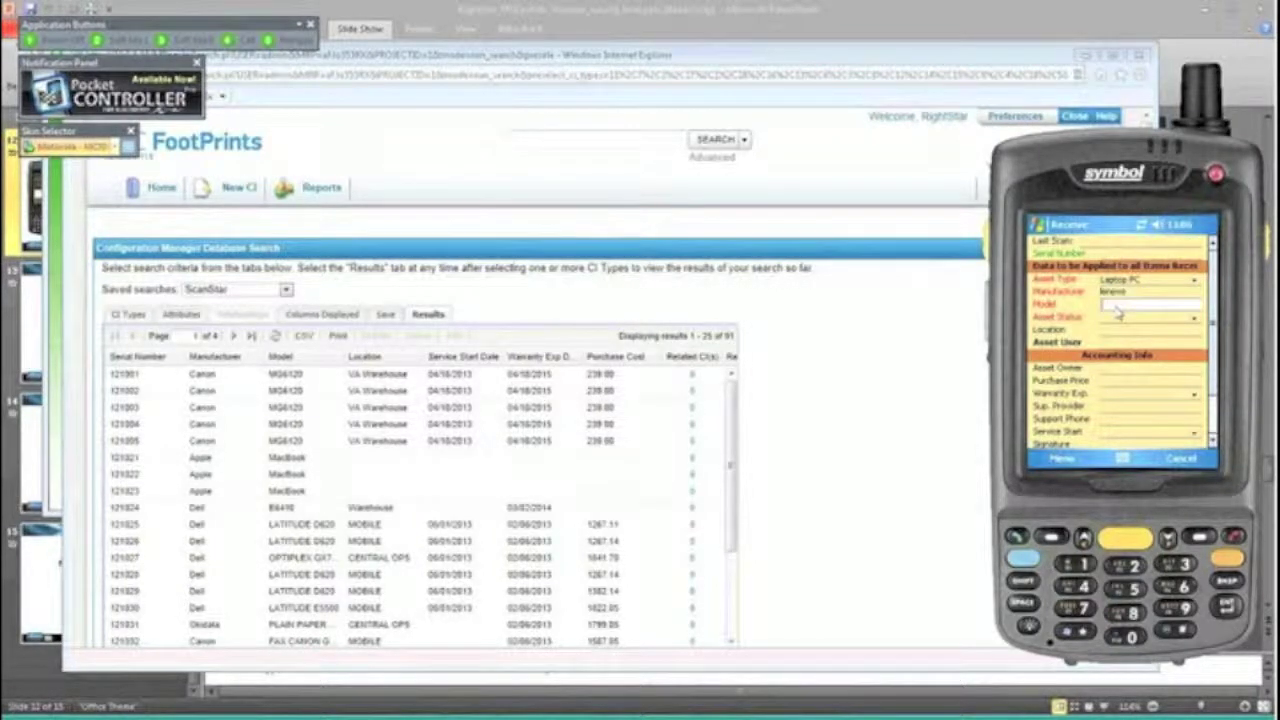
pyautogui.write('T400s')
pyautogui.click(1122, 318)
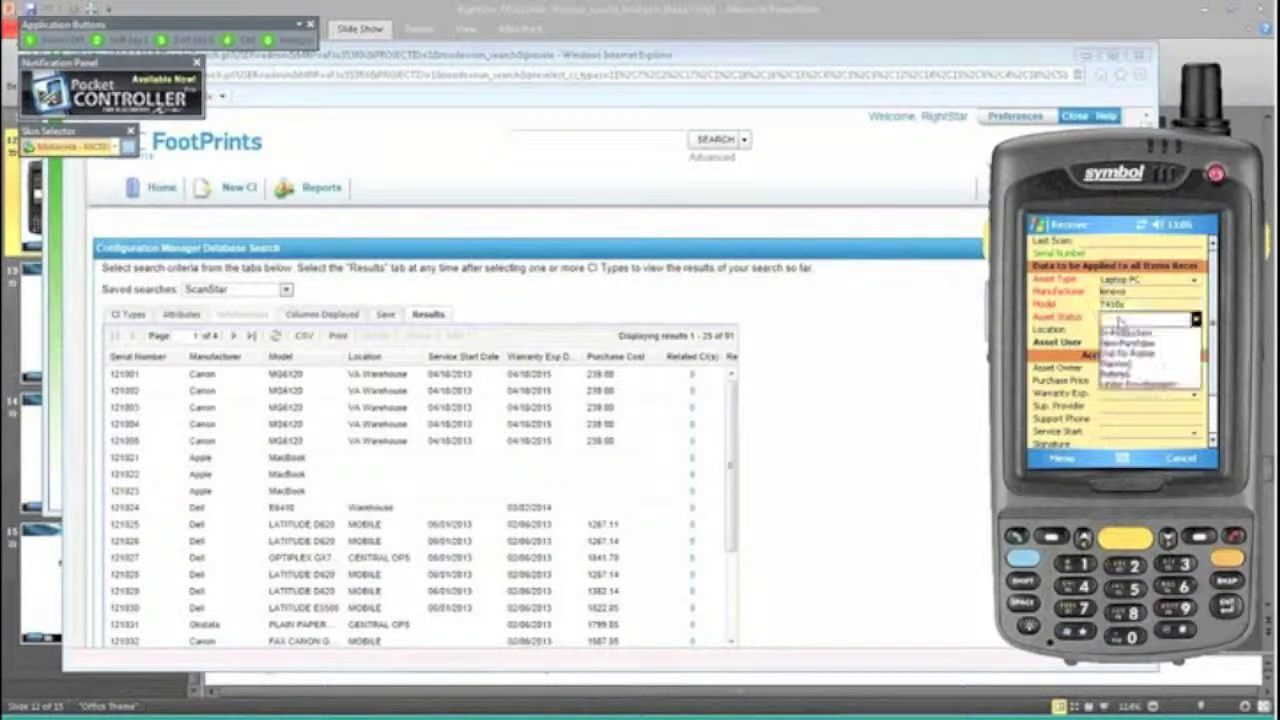
# - Set Asset Status New Purchase, Location WAREHOUSES and purchase price 1200.00
pyautogui.click(1126, 344)
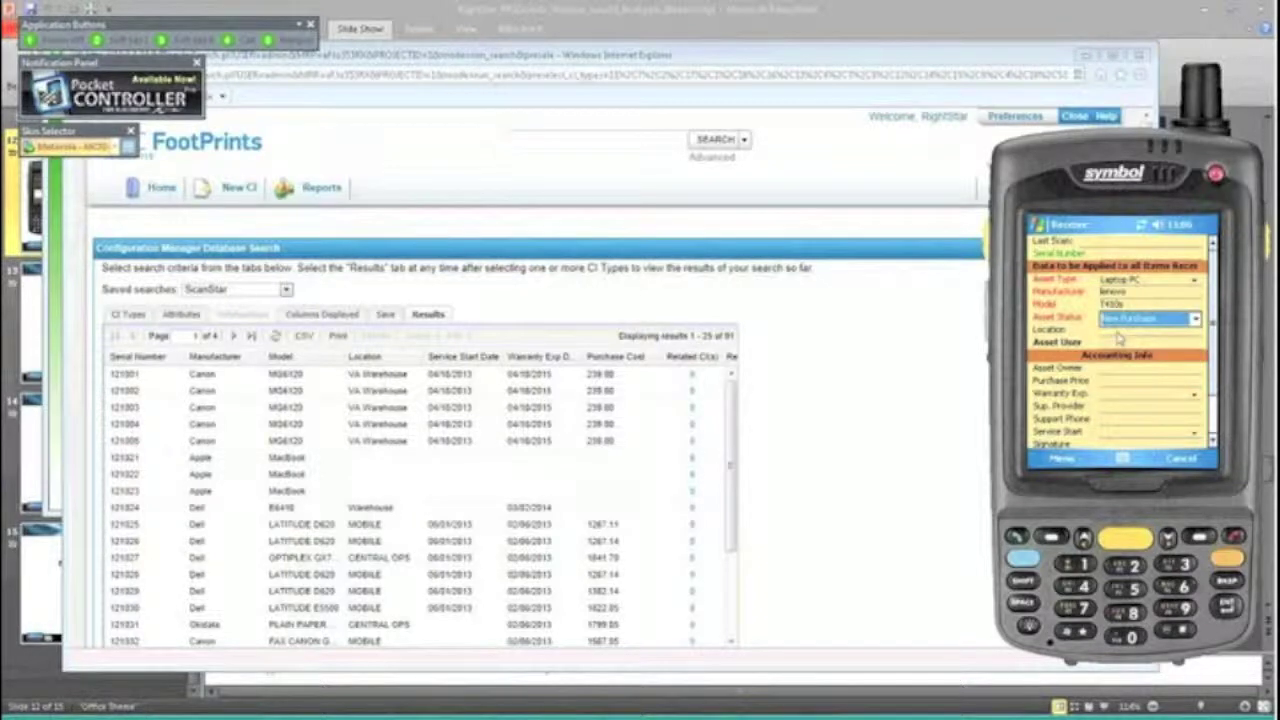
pyautogui.click(1117, 330)
pyautogui.write('wa')
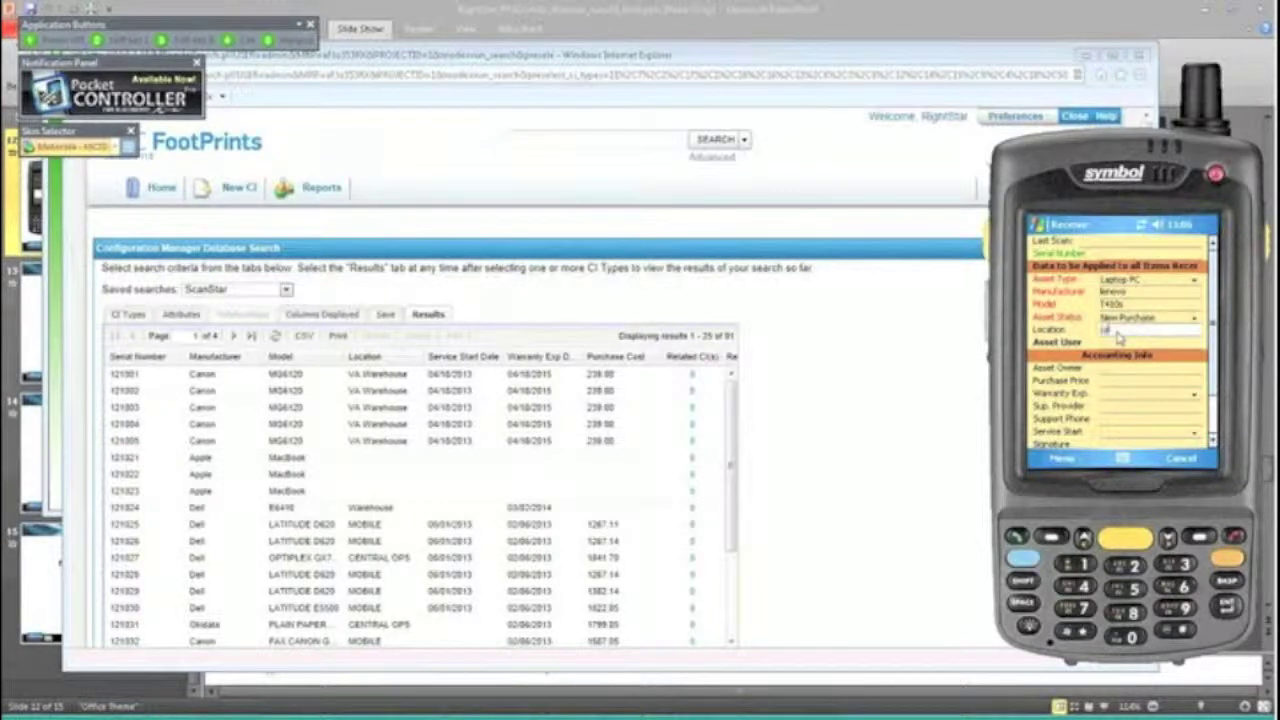
pyautogui.press('capslock')
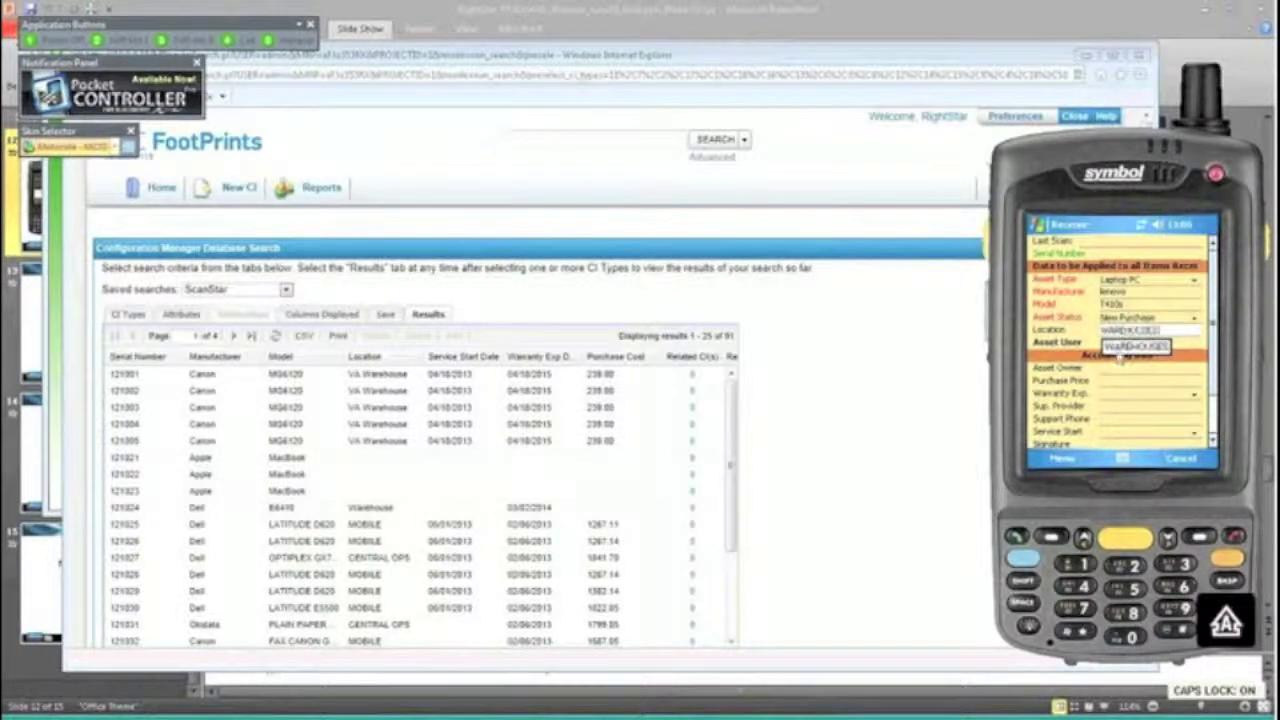
pyautogui.click(1120, 352)
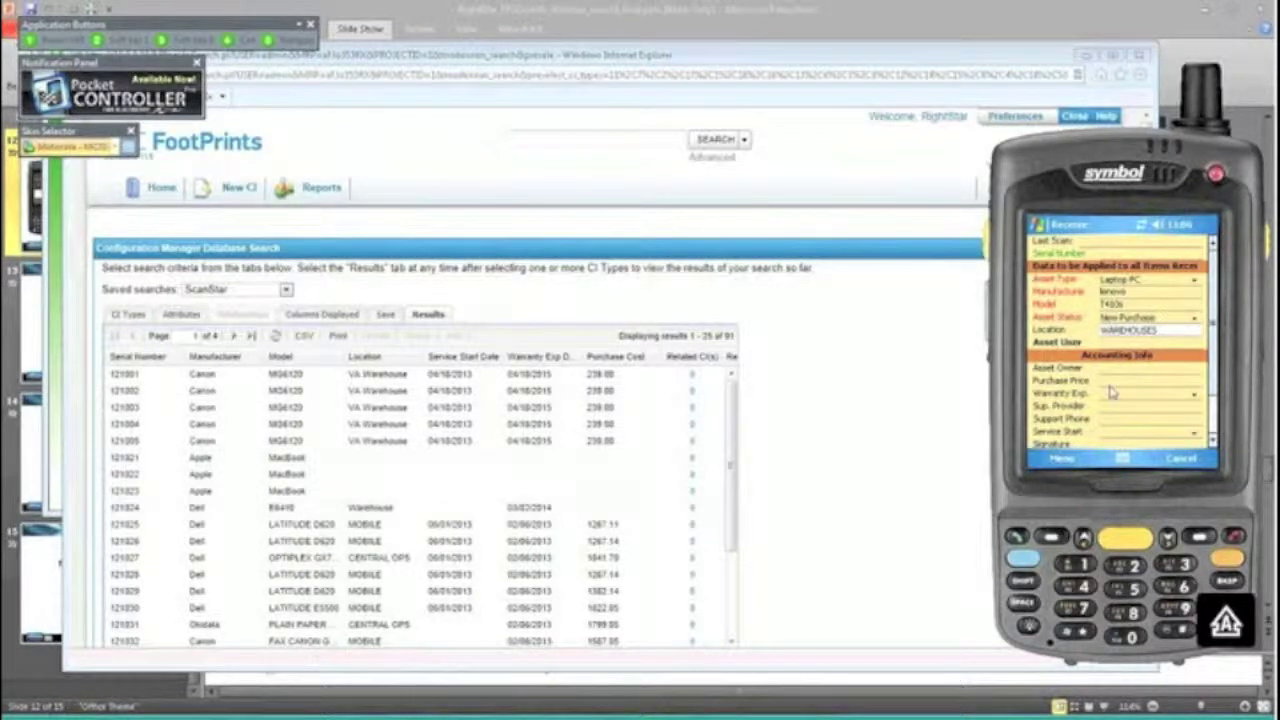
pyautogui.click(1109, 385)
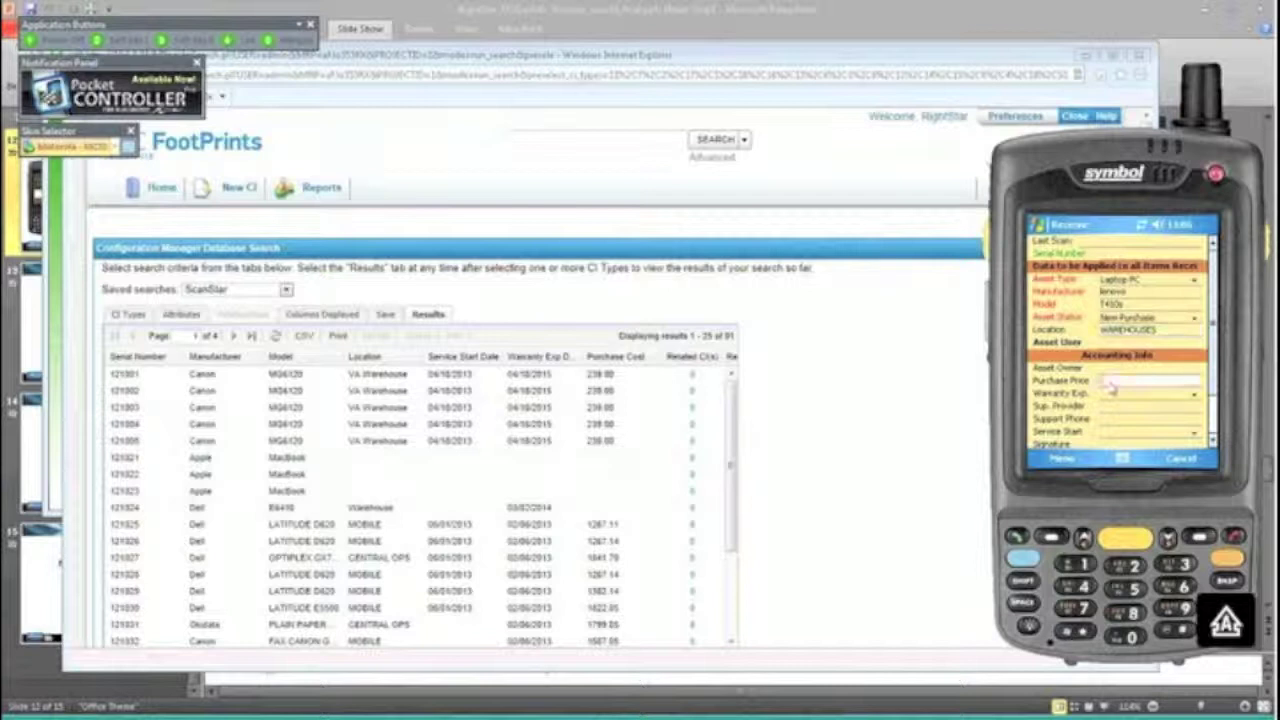
pyautogui.write('1200.00')
pyautogui.click(1110, 396)
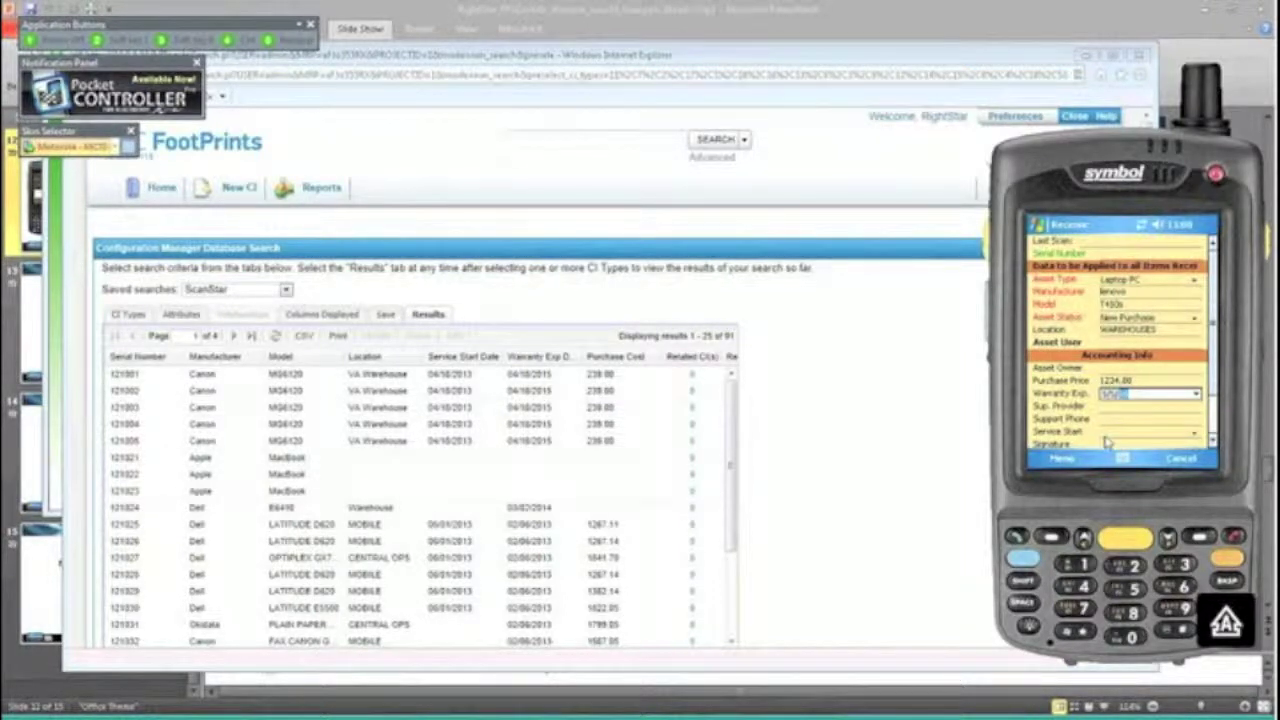
# - Add warranty expiry 5/5/16 and save the received Lenovo laptop record with Save and Exit
pyautogui.click(1216, 392)
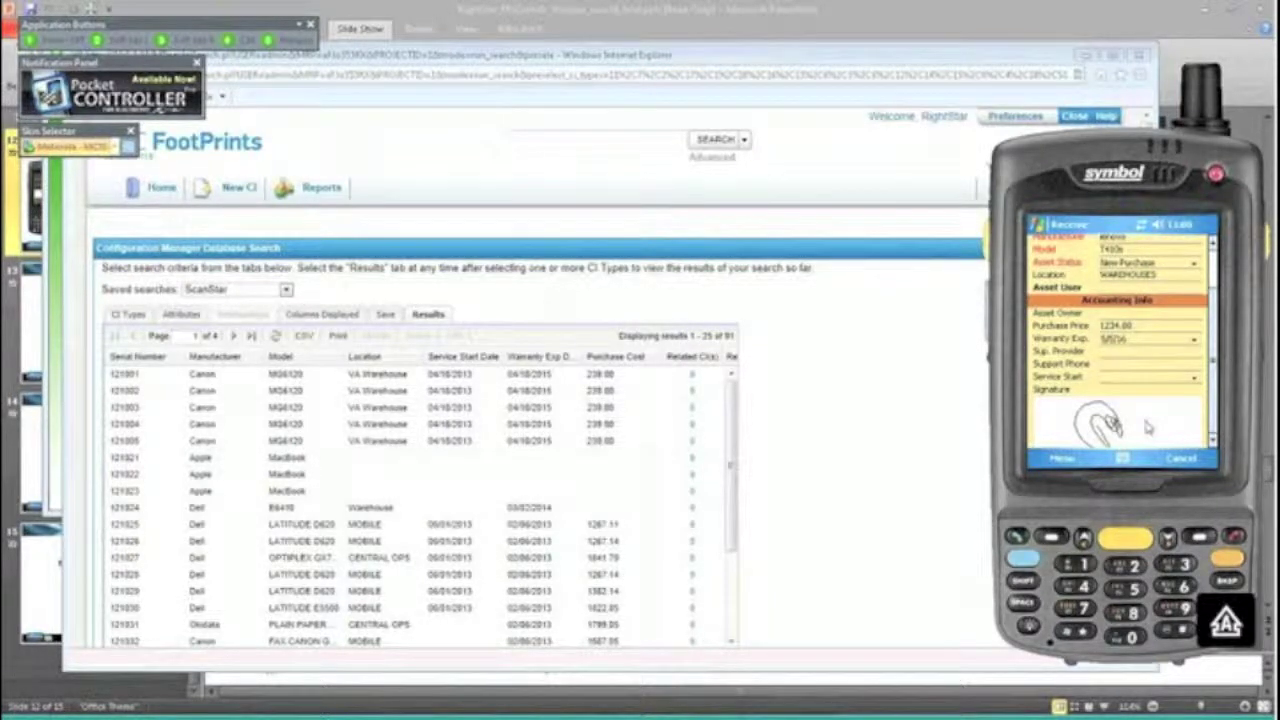
pyautogui.click(1118, 368)
pyautogui.click(1218, 258)
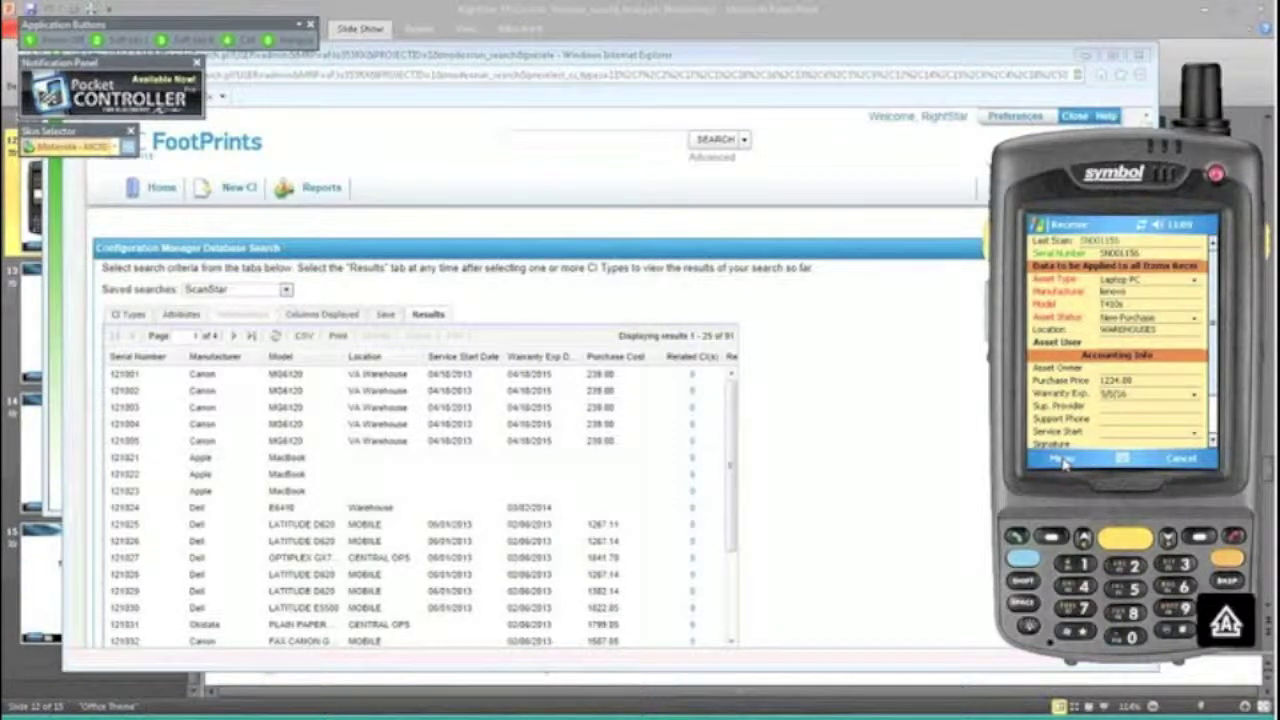
pyautogui.click(1064, 462)
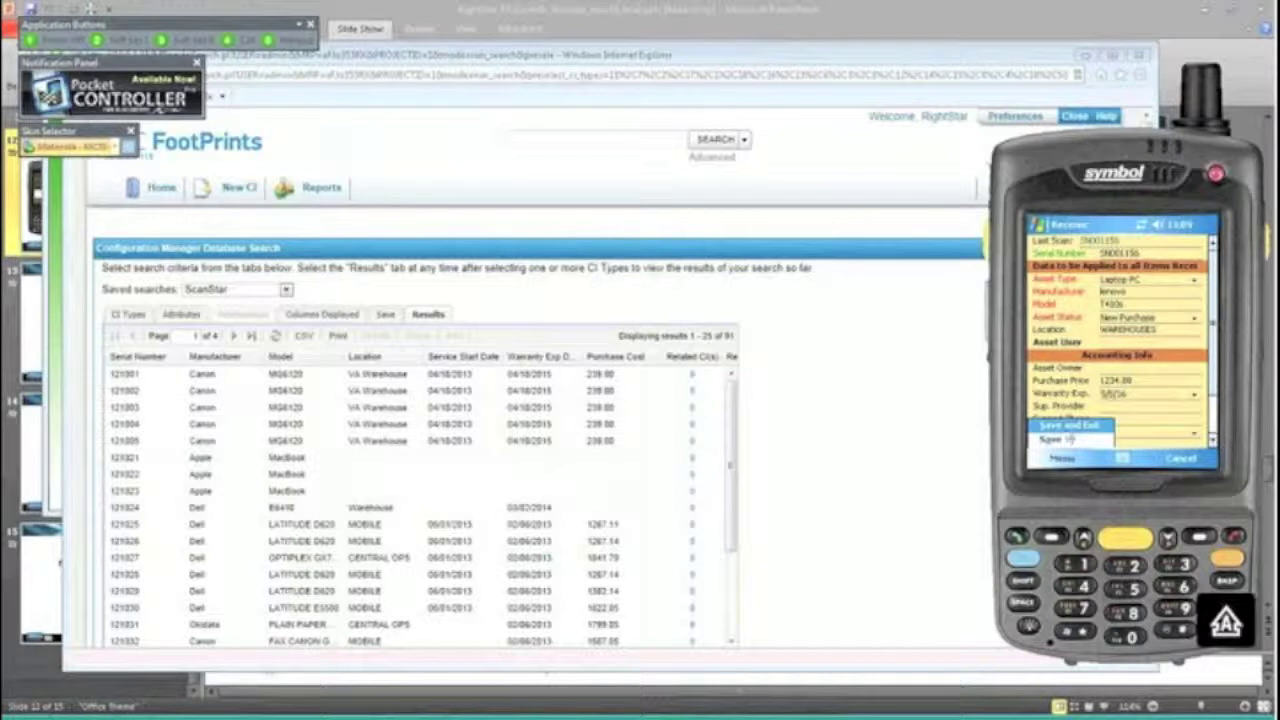
pyautogui.click(1070, 438)
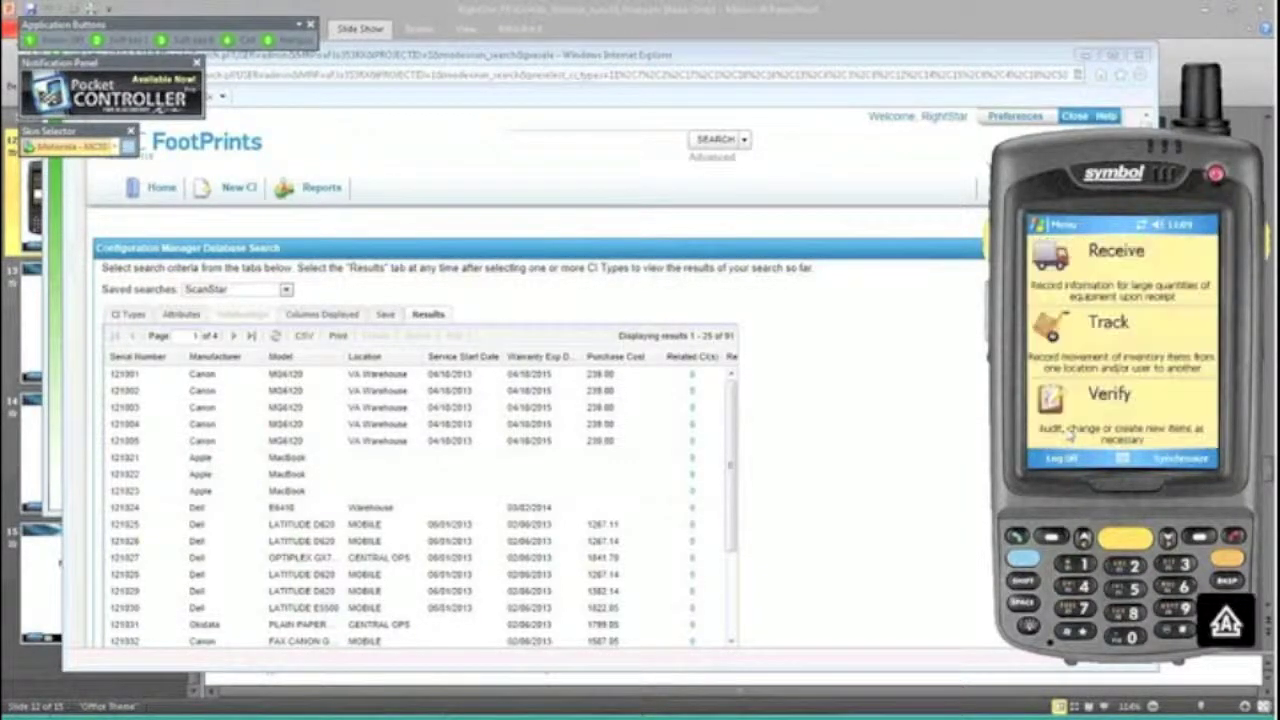
# - Track serial 121030 with a chosen contact as Asset User, then save the tracking record
pyautogui.click(1124, 330)
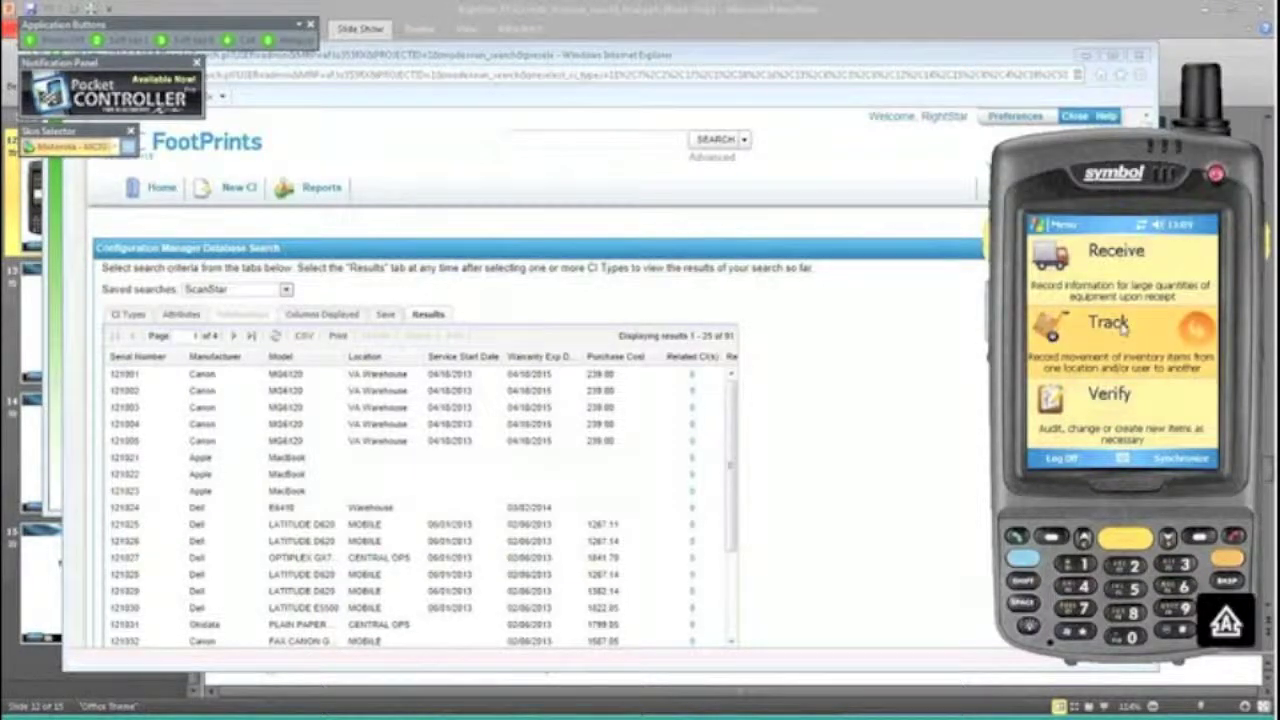
pyautogui.click(1197, 333)
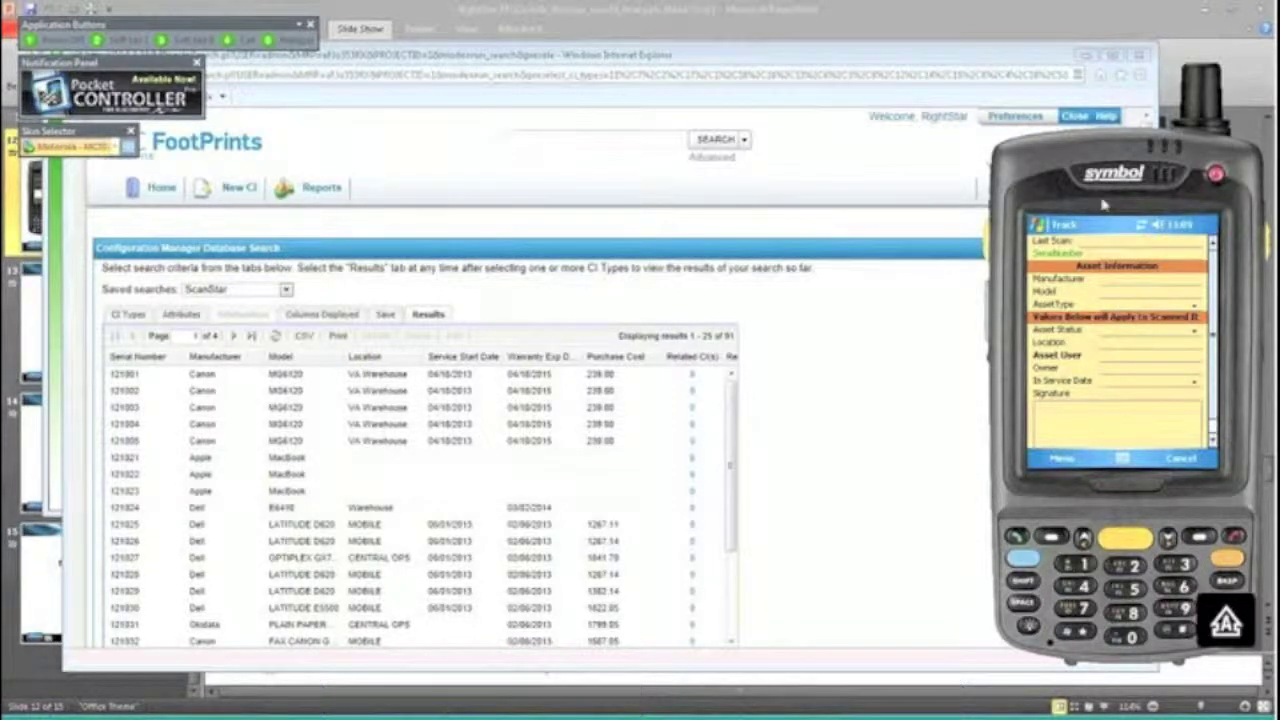
pyautogui.click(1119, 358)
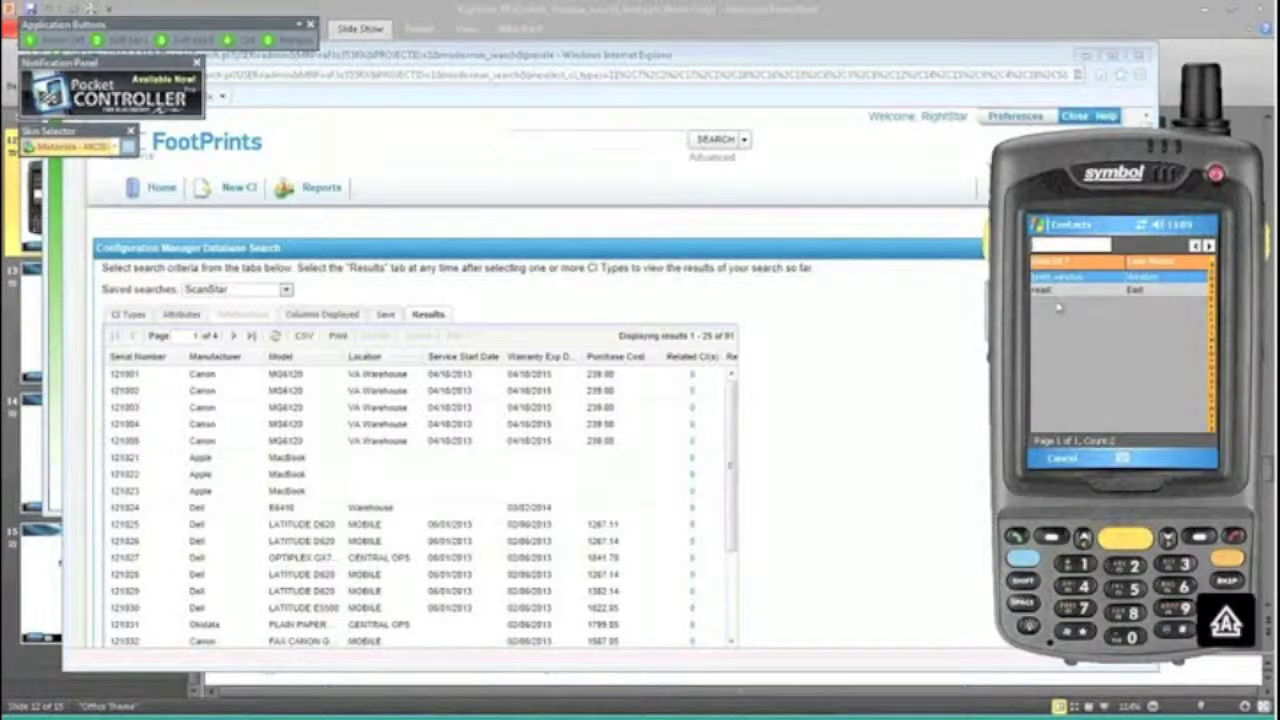
pyautogui.doubleClick(1045, 292)
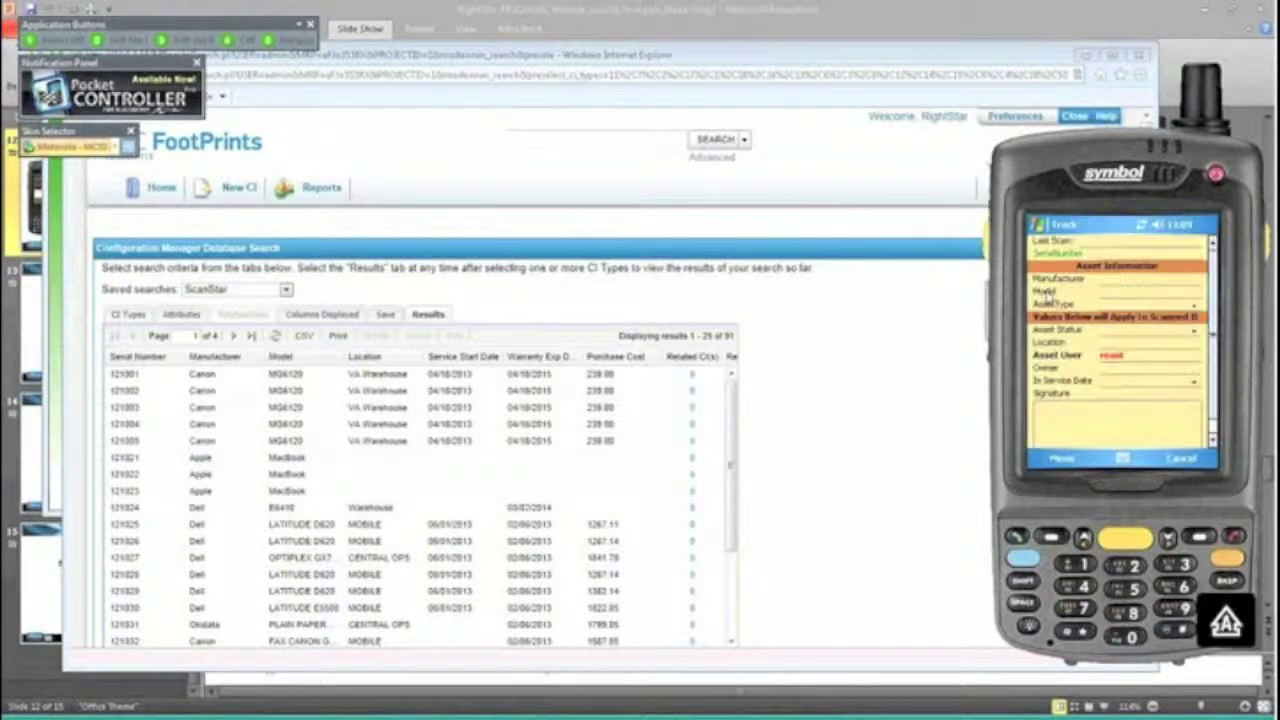
pyautogui.click(1114, 348)
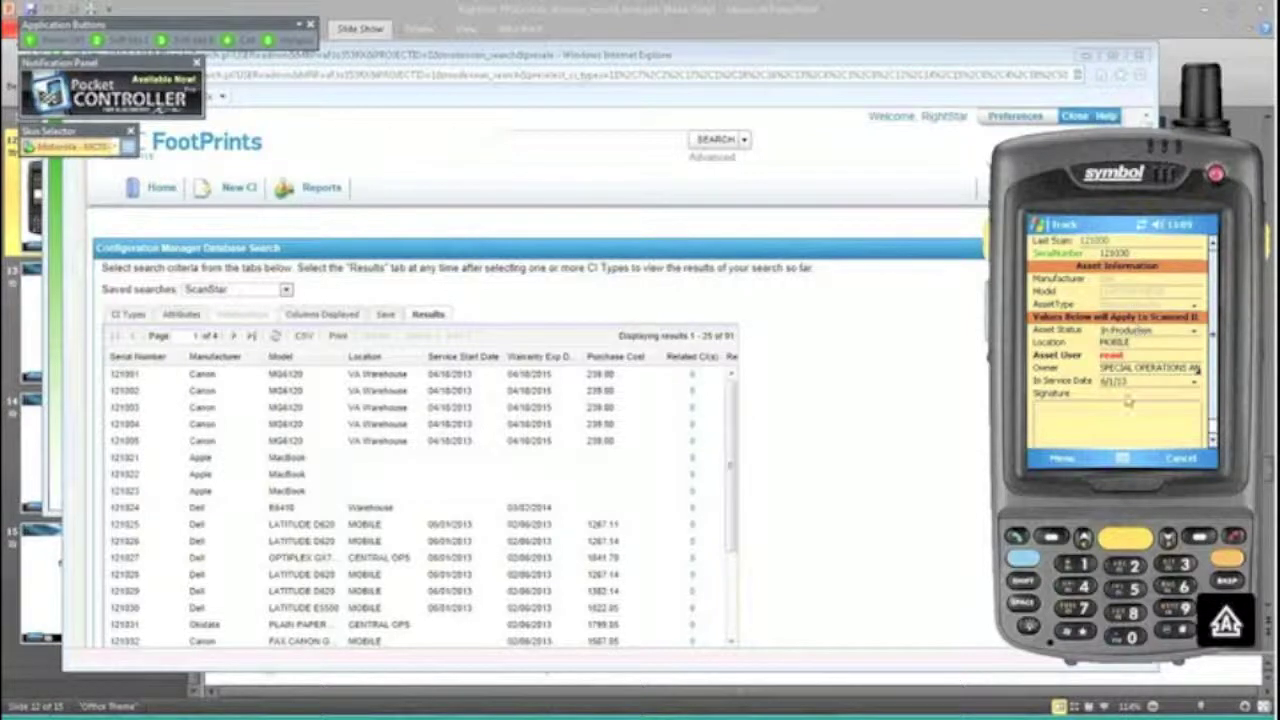
pyautogui.click(1066, 460)
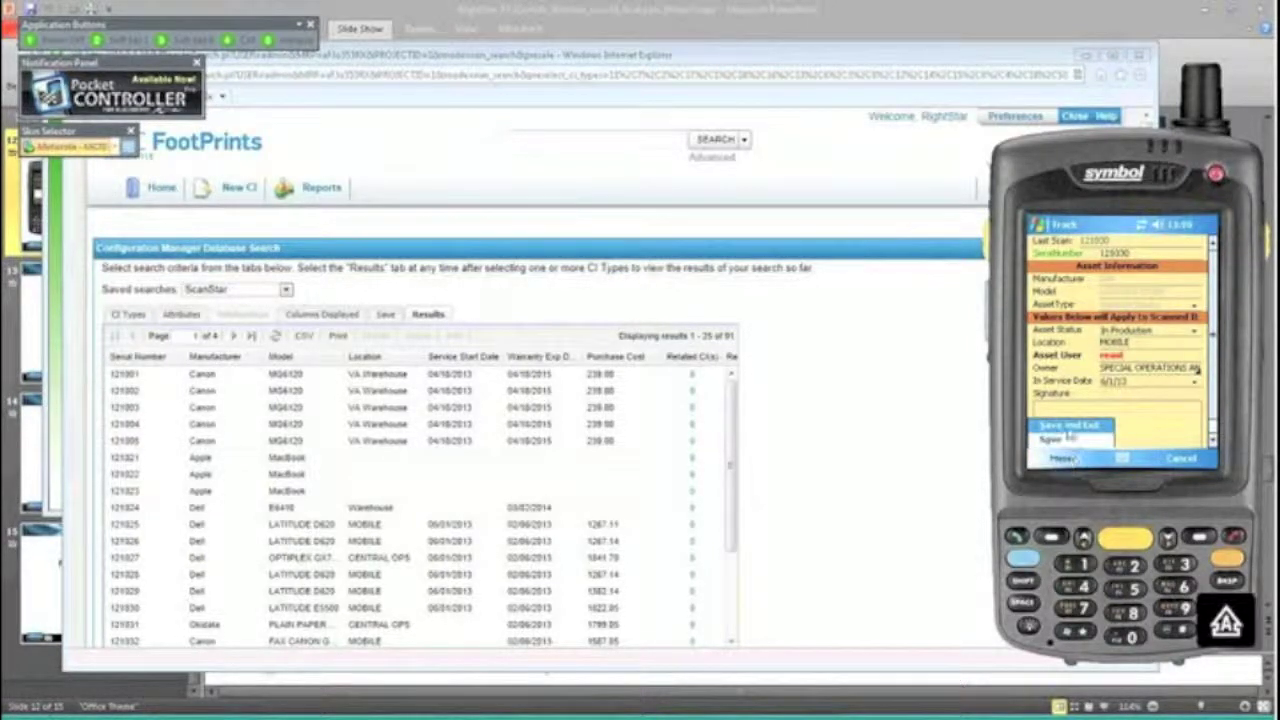
pyautogui.click(1068, 428)
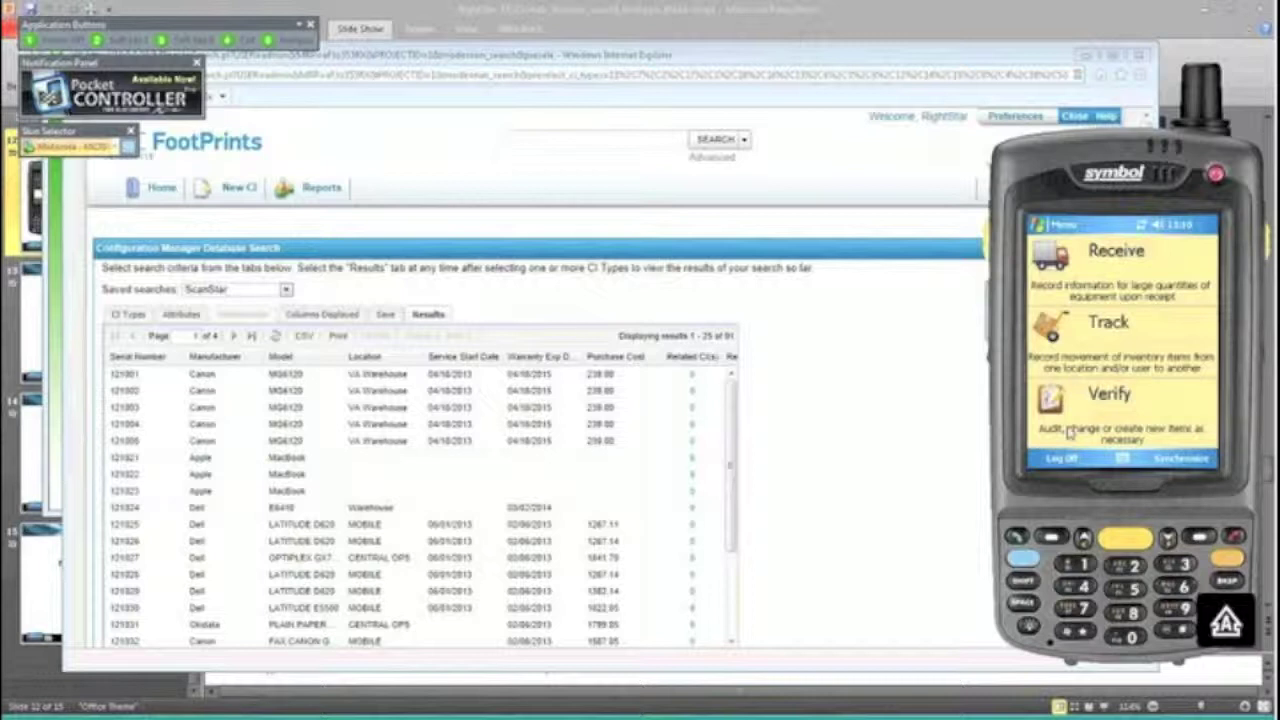
# - Attempt to synchronize with the server and dismiss the ConnectFailure error
pyautogui.click(1182, 459)
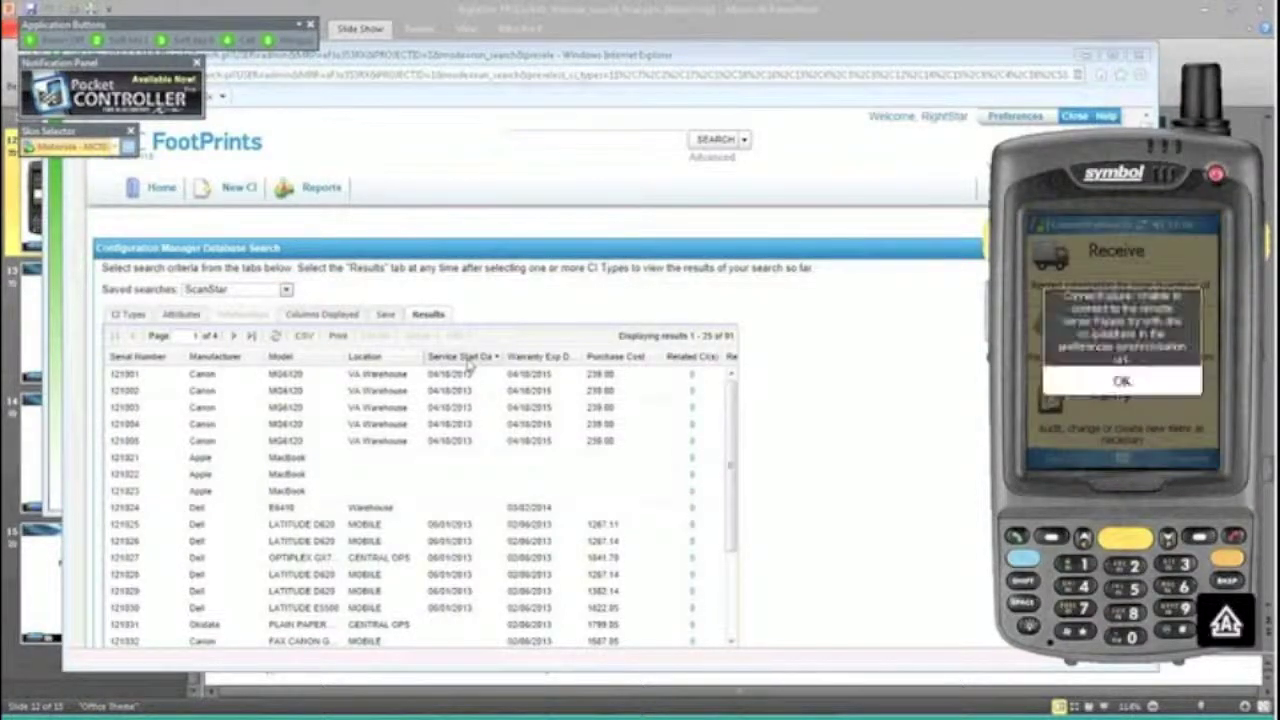
pyautogui.click(1150, 383)
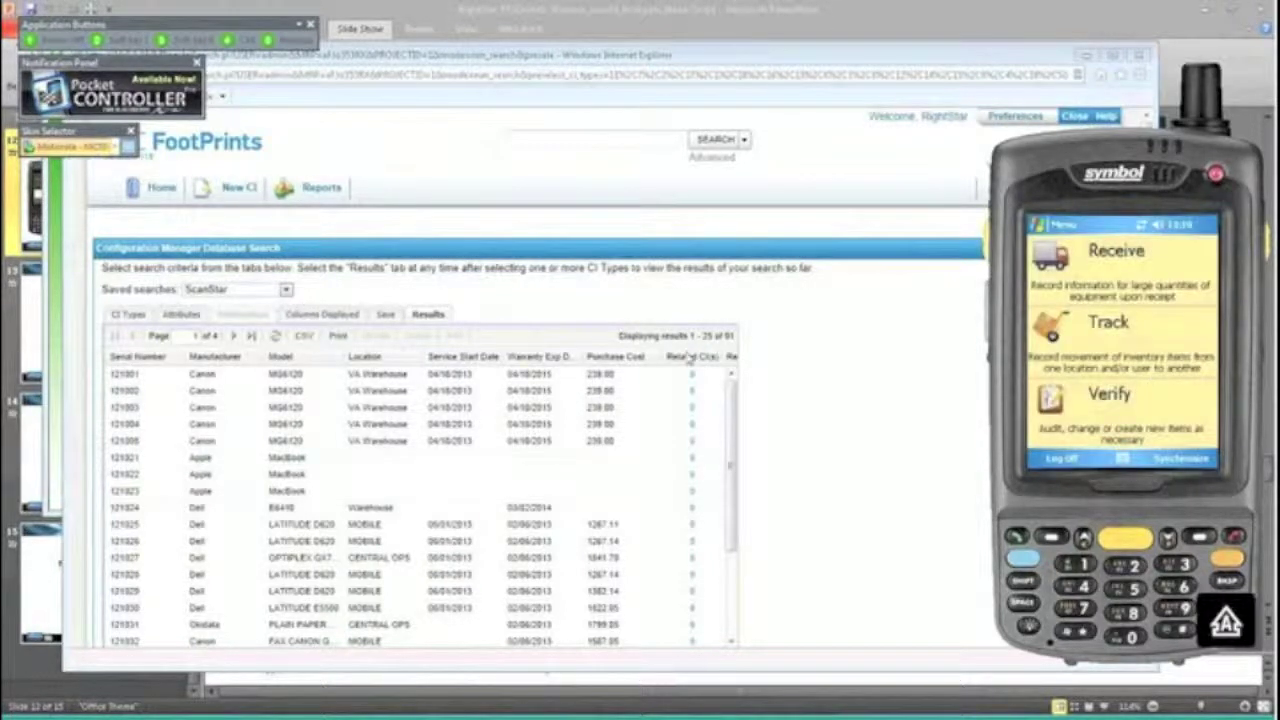
# - Refresh the FootPrints ScanStar search results and scroll through the 91-asset grid
pyautogui.click(275, 340)
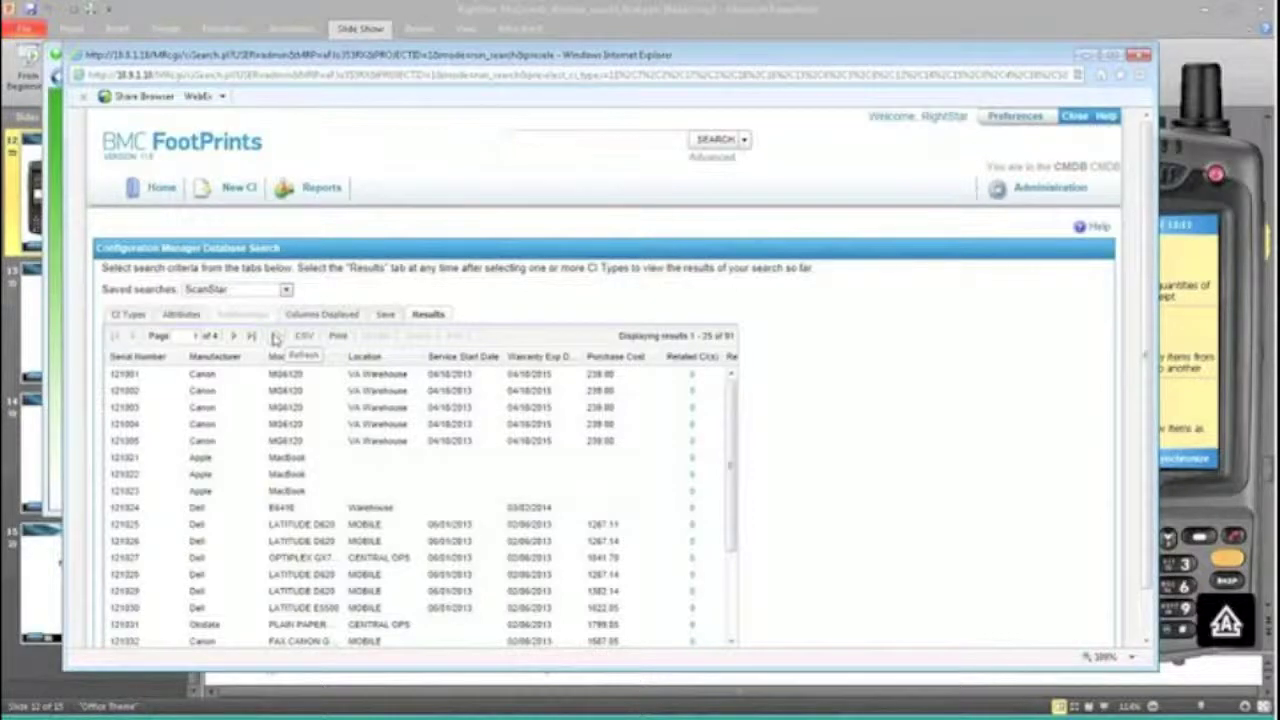
pyautogui.click(275, 340)
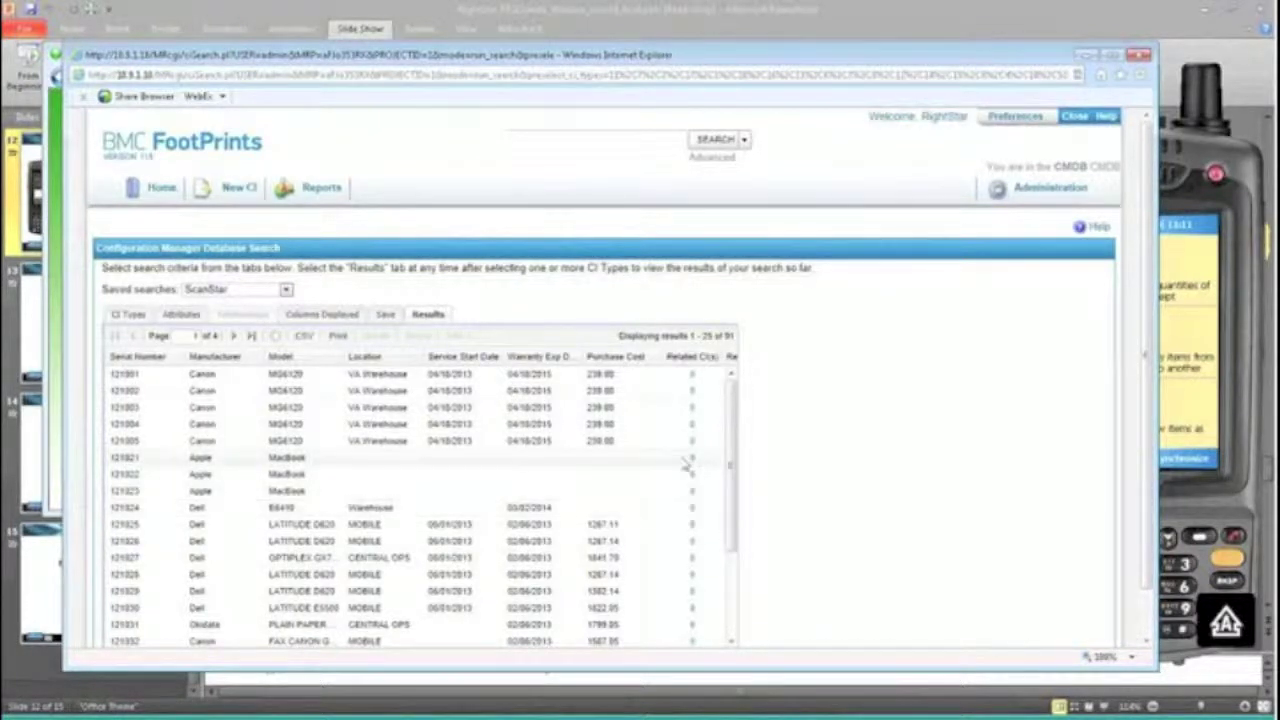
pyautogui.moveTo(733, 420); pyautogui.dragTo(731, 440)
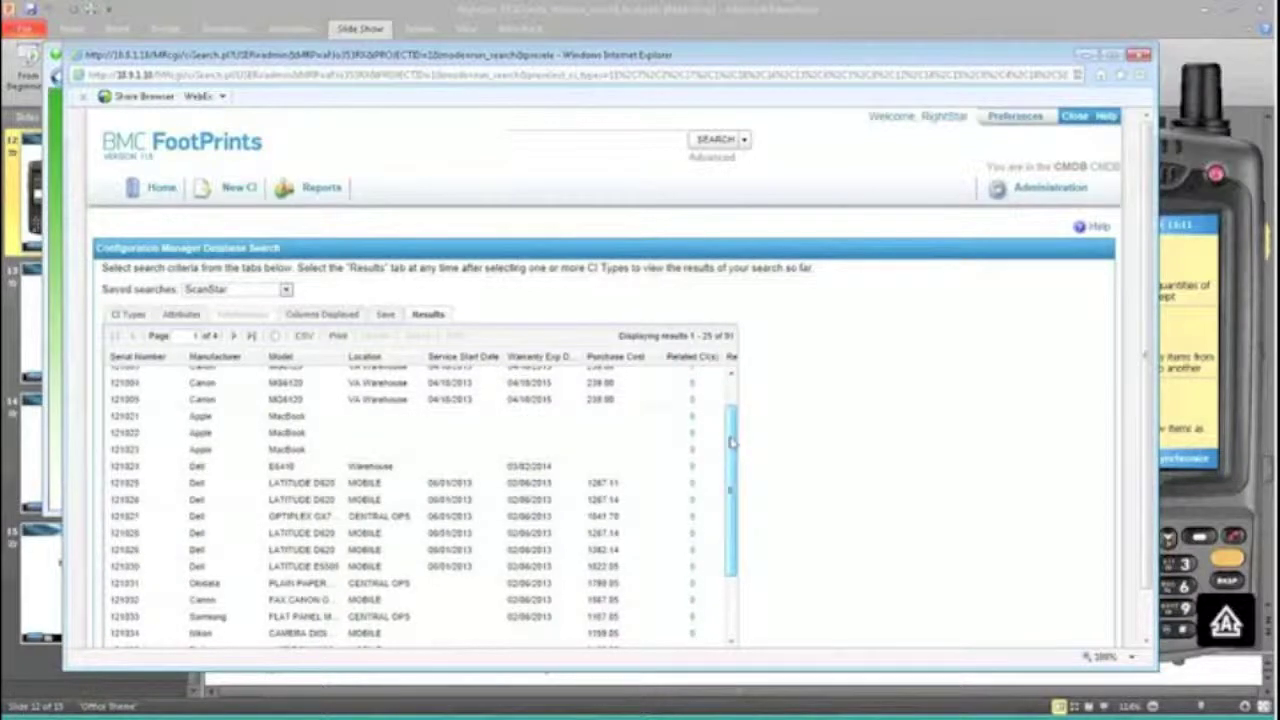
pyautogui.scroll(1, 731, 440)
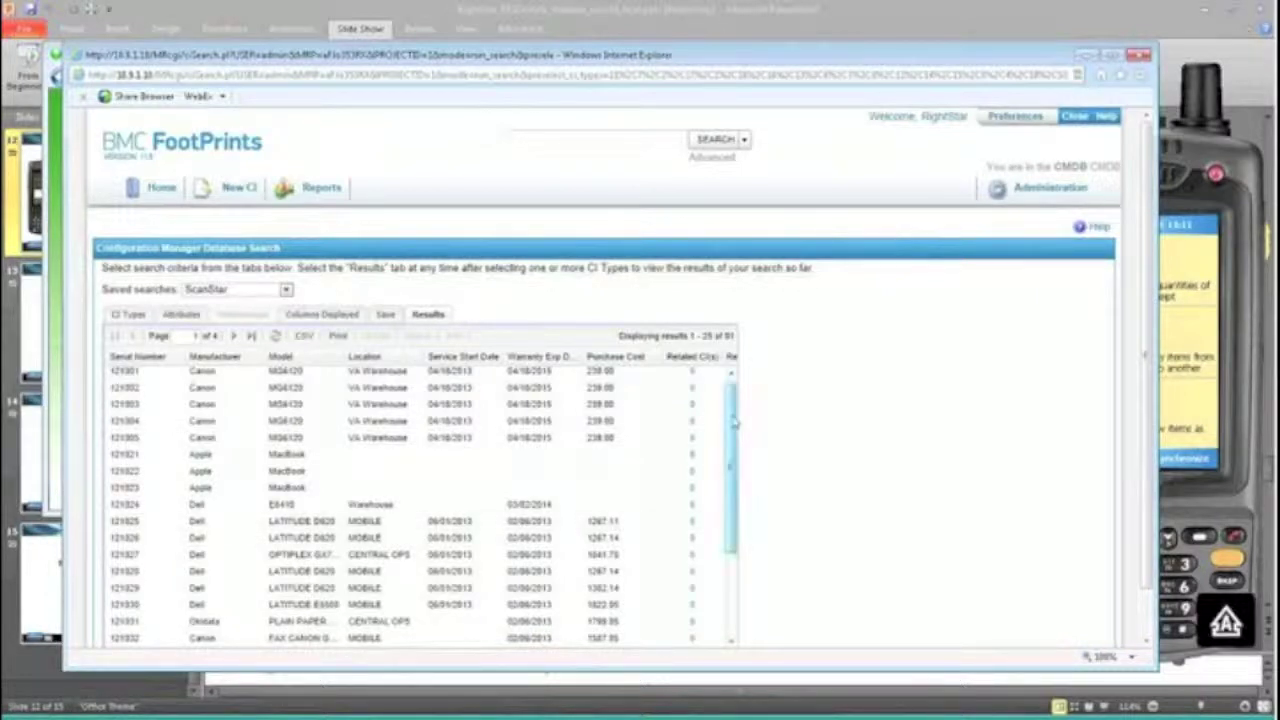
pyautogui.moveTo(732, 425); pyautogui.dragTo(730, 510)
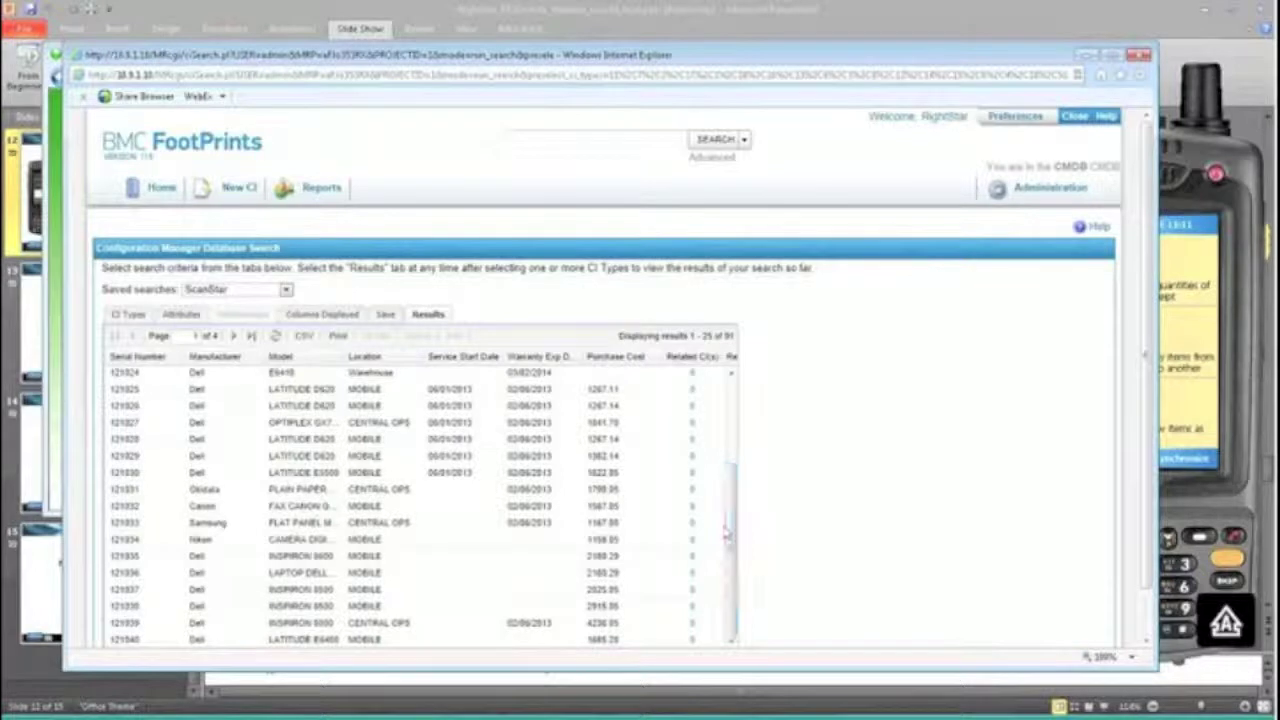
pyautogui.moveTo(731, 552); pyautogui.dragTo(743, 380)
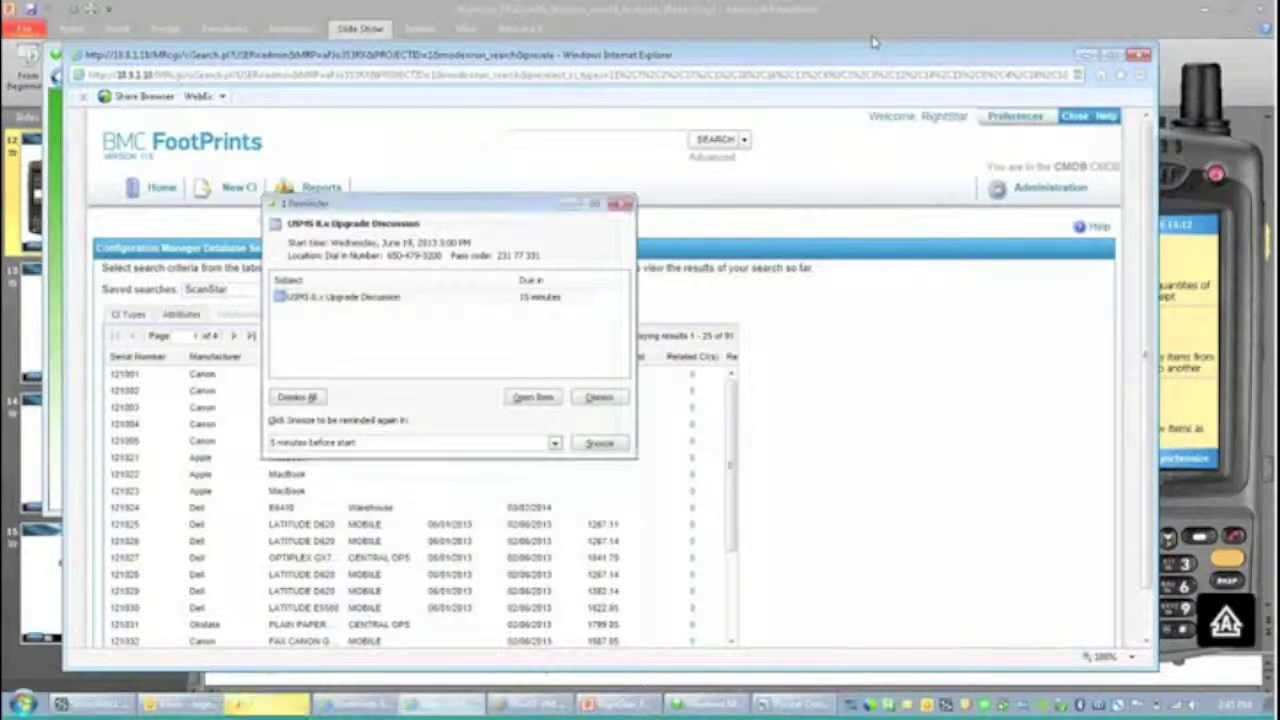
# - Dismiss the USPS 8.x Upgrade Discussion meeting reminder
pyautogui.click(305, 399)
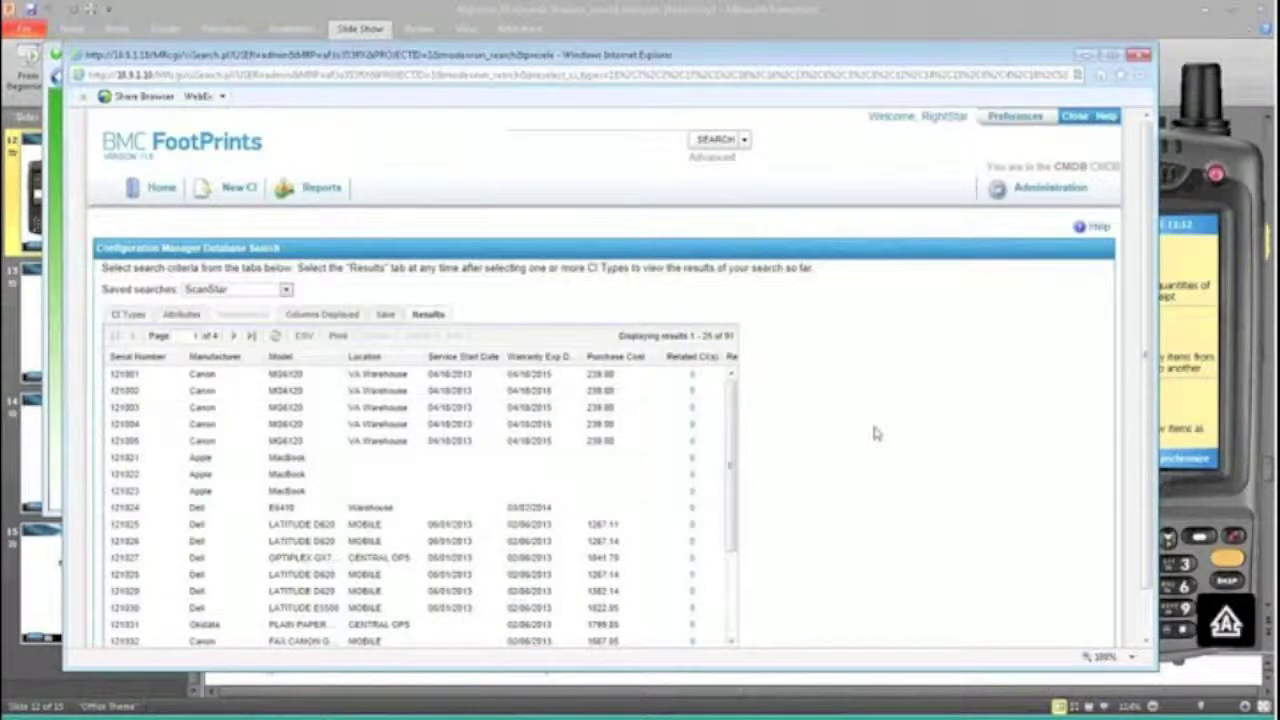